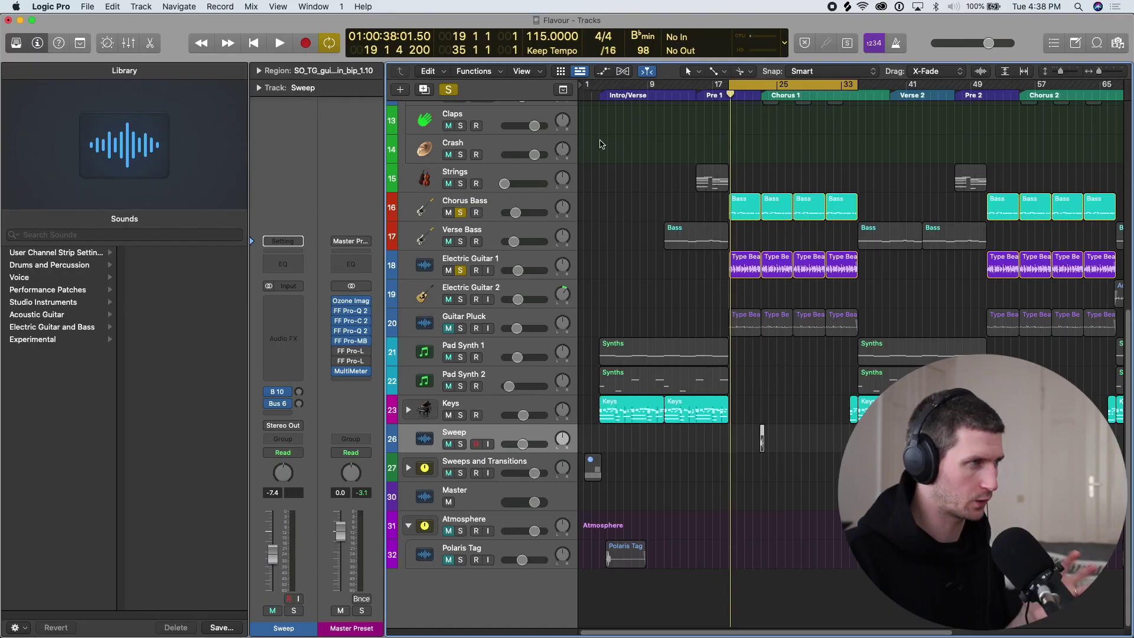
Hide the Library pane with Y so the Tracks area widens.
key("y")
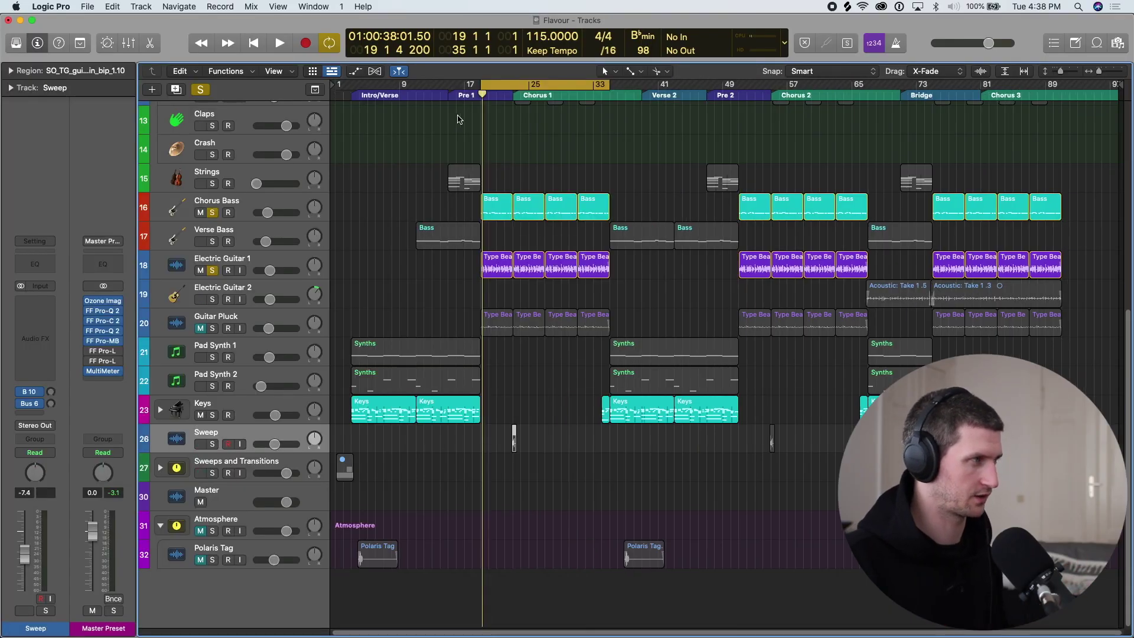
Solo the Chorus Bass, zoom to its regions, and raise its volume during chorus playback.
left_click(213, 270)
left_click(288, 204)
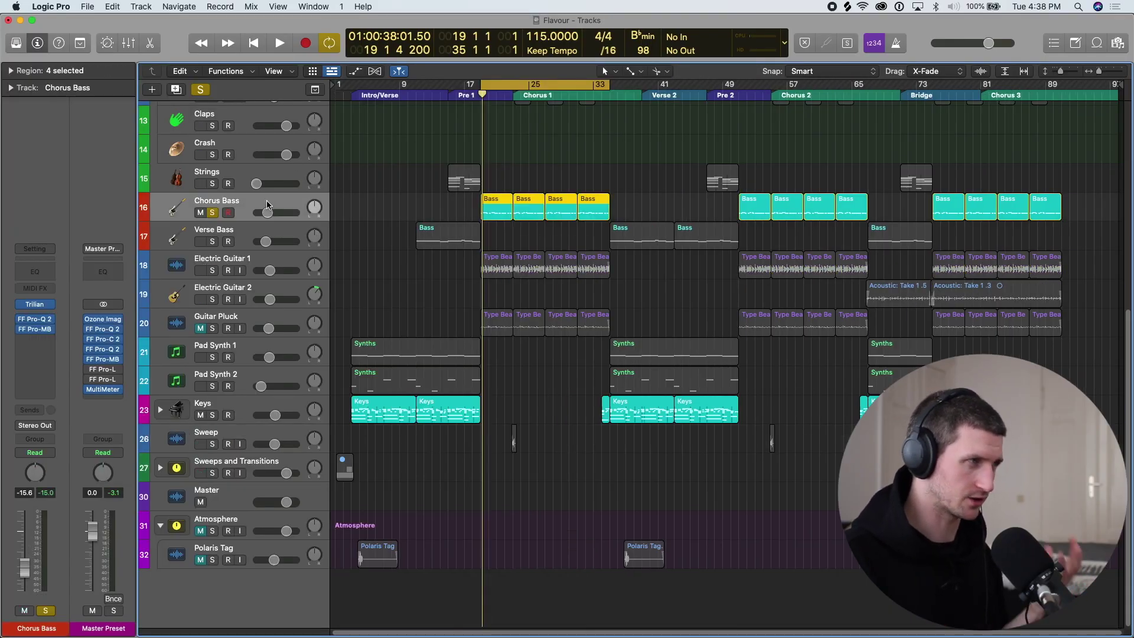
key("z")
key("space")
left_click_drag(290, 255, 300, 256)
Replay the chorus from just before bar 23 and select Electric Guitar 1.
scroll(403, 249, "down", 3)
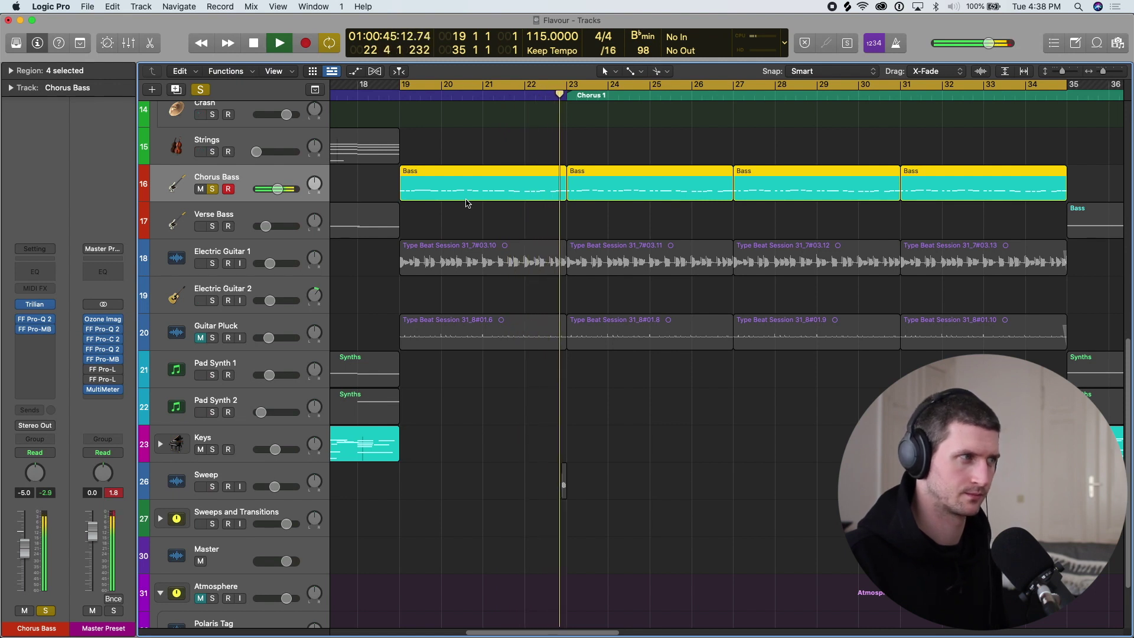
key("space")
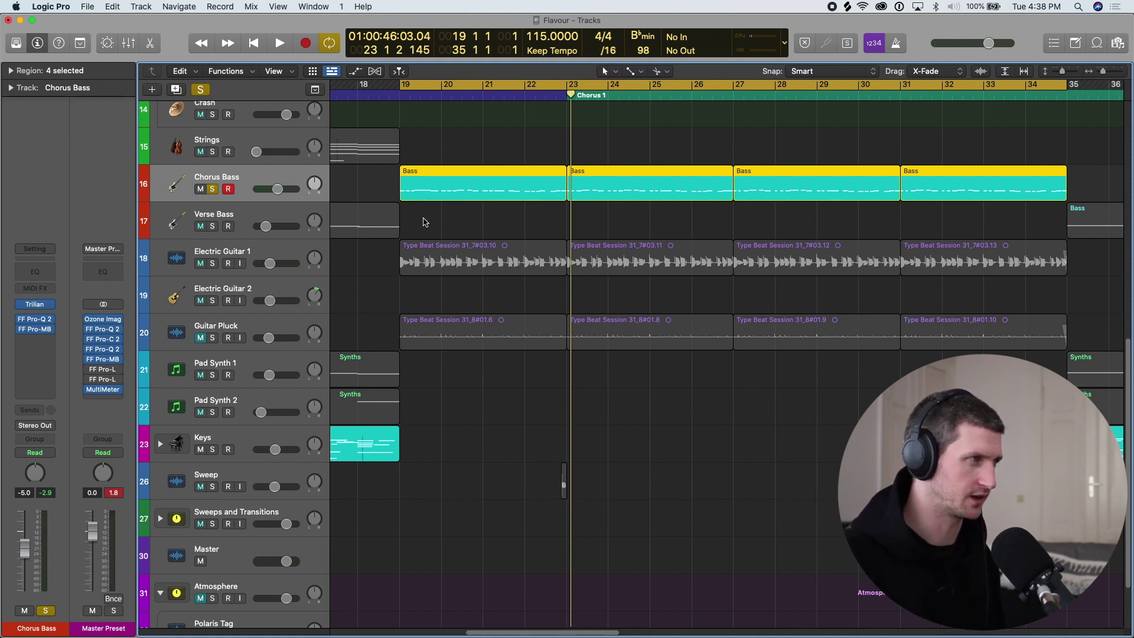
key("space")
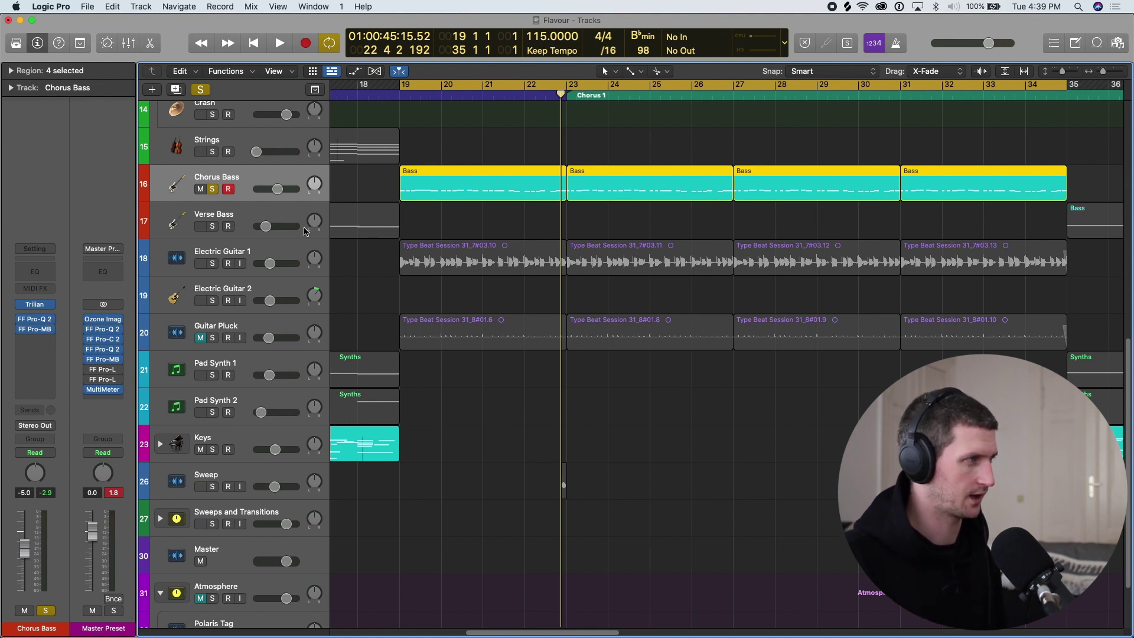
left_click(273, 253)
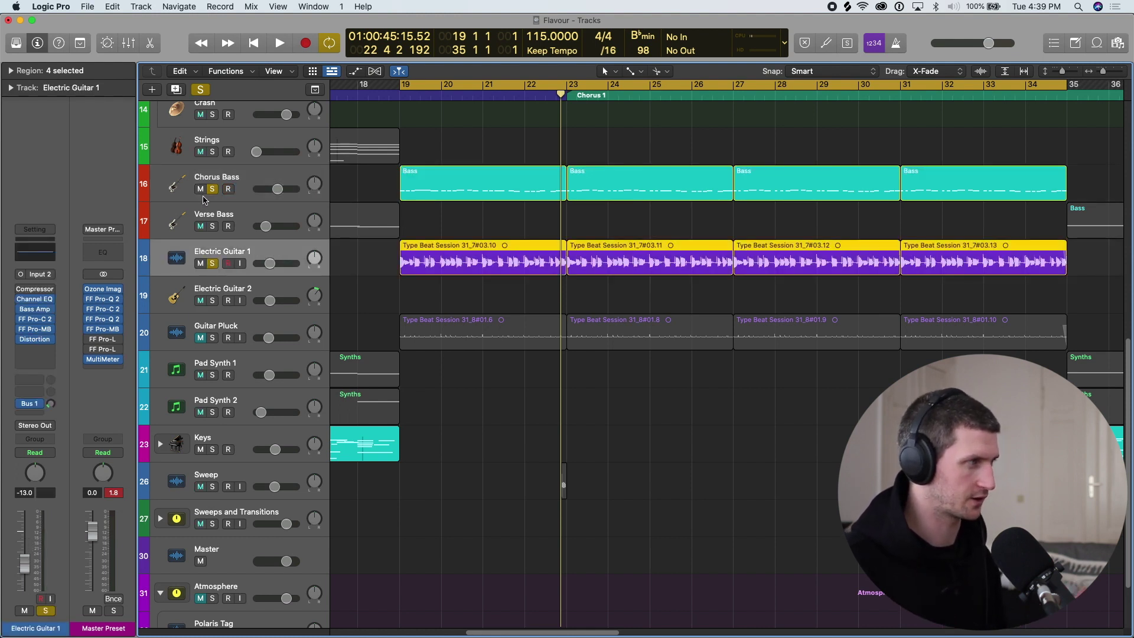
Adjust the Electric Guitar 1 volume while the chorus loop plays.
key("space")
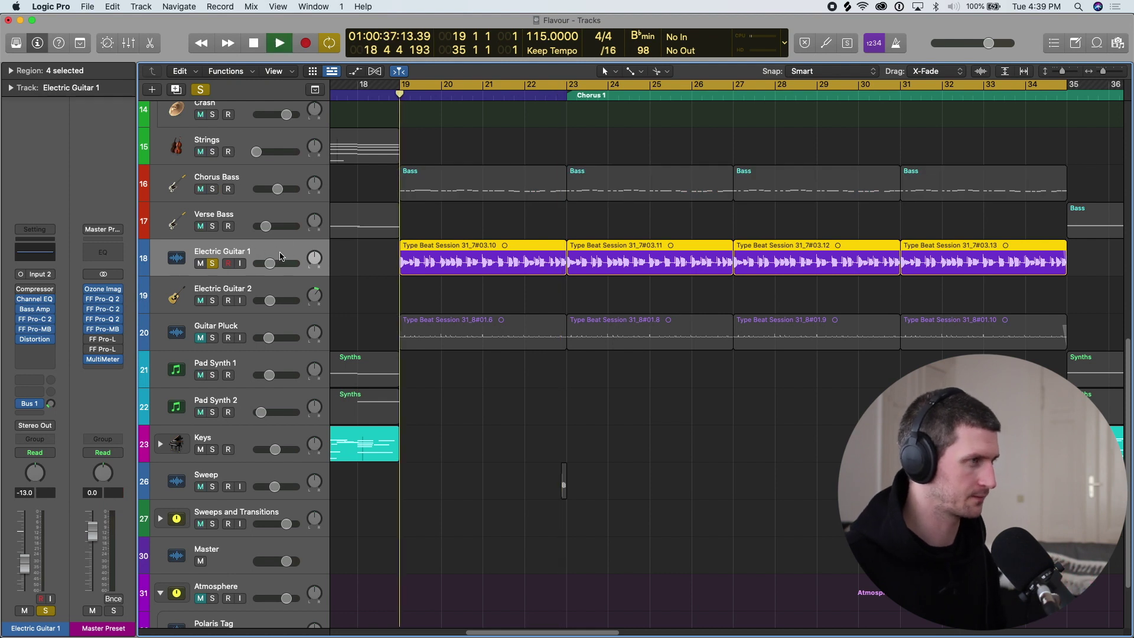
left_click_drag(280, 263, 288, 266)
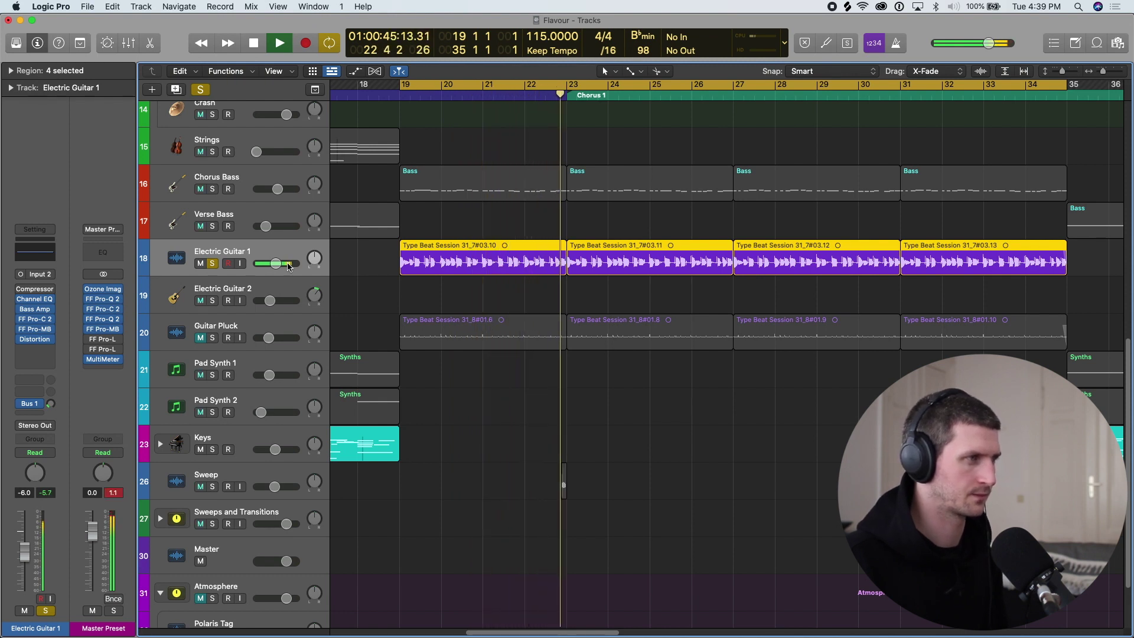
key("space")
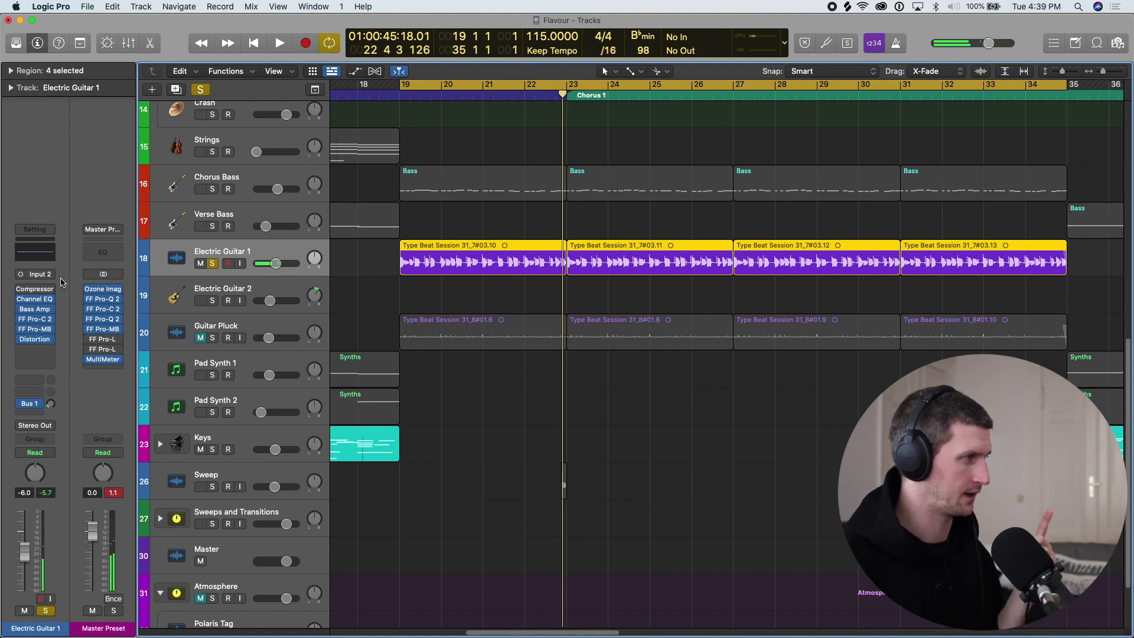
Inspect the guitar's Bass Amp Designer and Distortion insert settings.
left_click(35, 310)
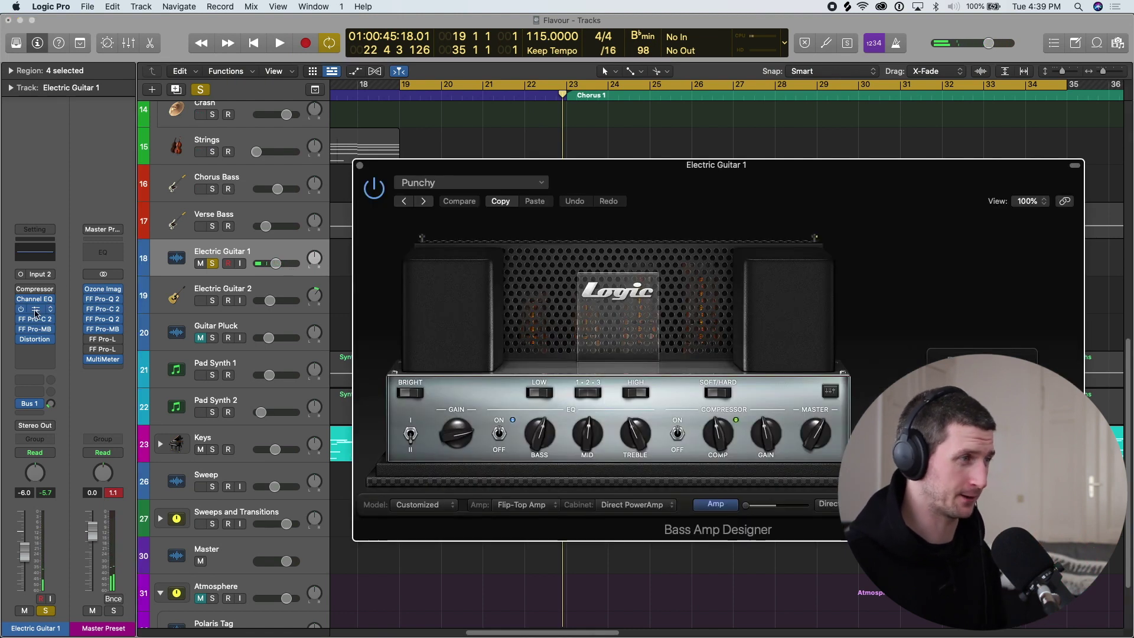
left_click(360, 167)
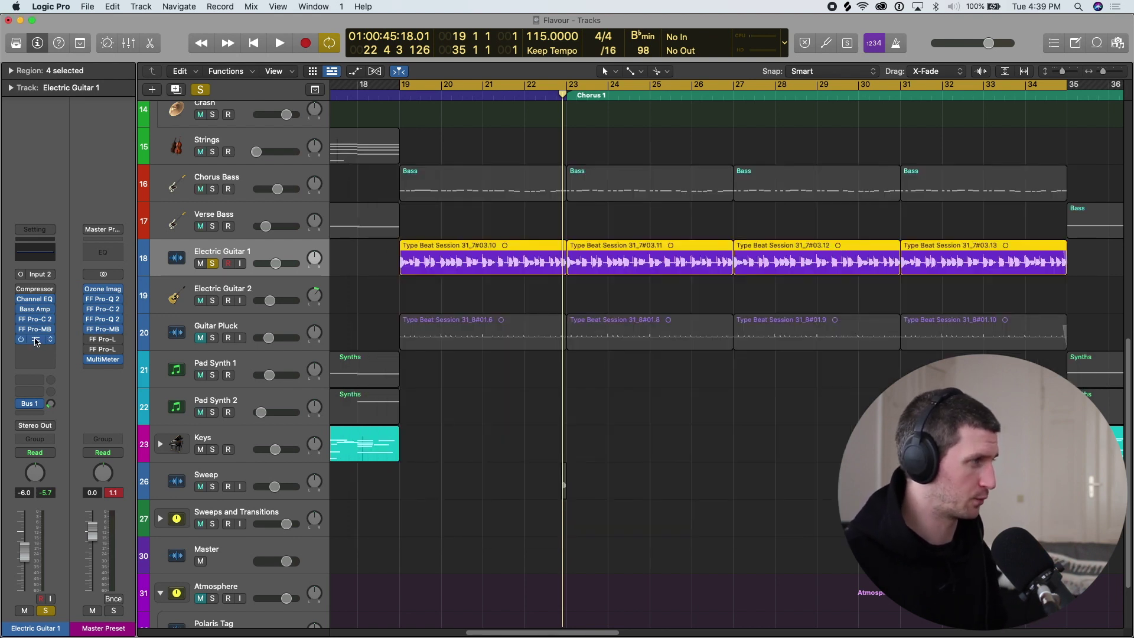
left_click(34, 341)
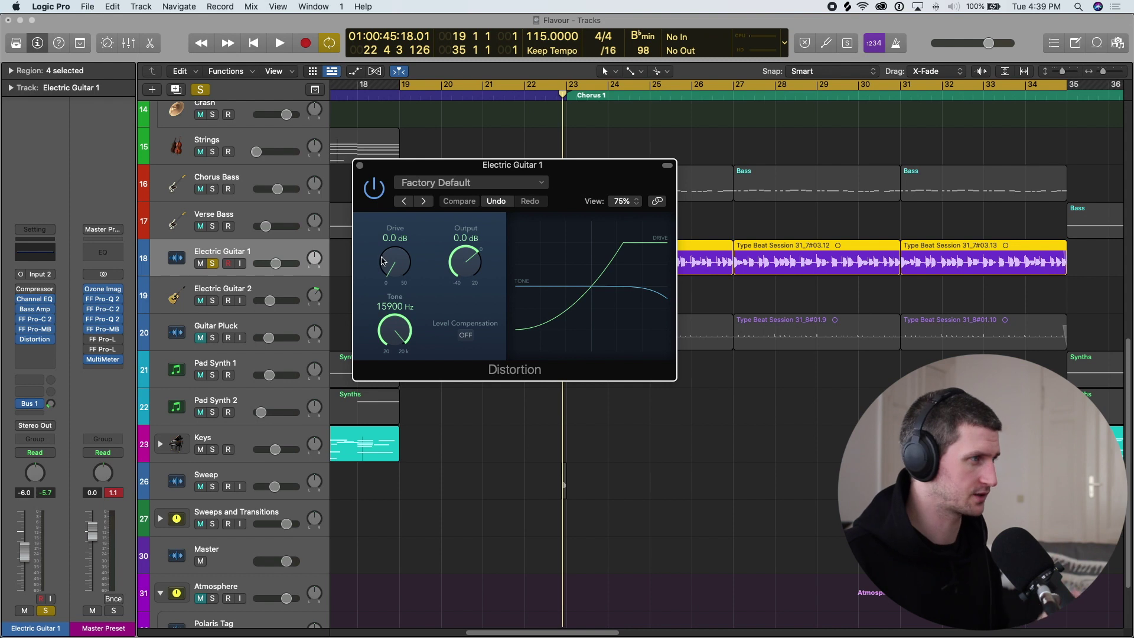
key("super+w")
Lower Electric Guitar 1 to -17.0 dB, nudge the Chorus Bass down, and replay from bar 19.
left_click_drag(275, 263, 271, 264)
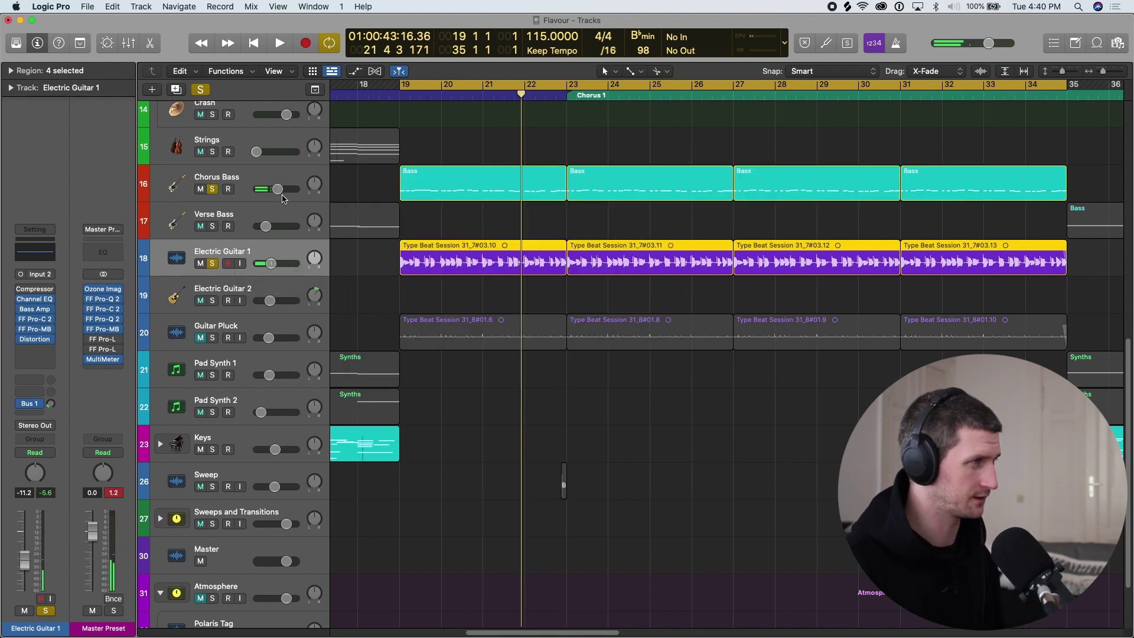
left_click_drag(283, 198, 280, 199)
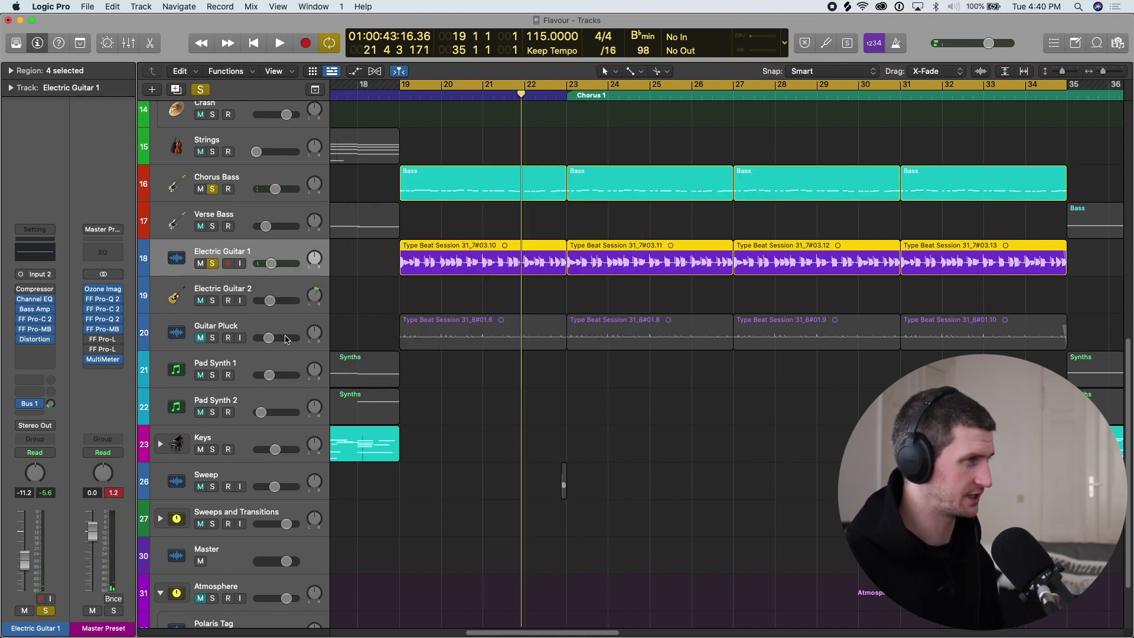
key("space")
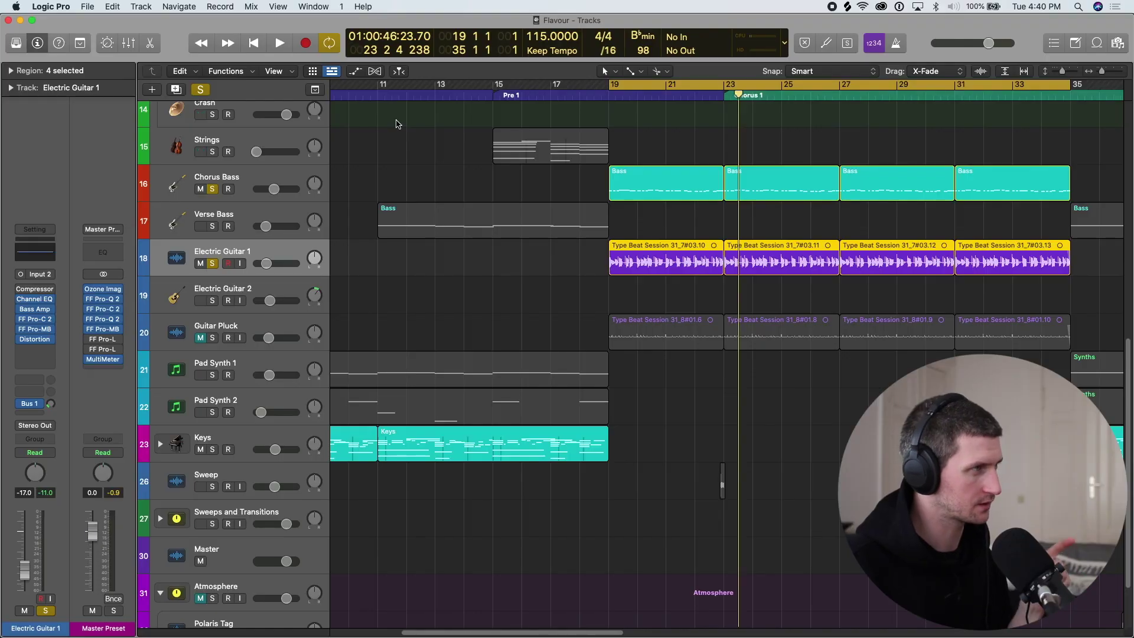
left_click_drag(383, 88, 609, 87)
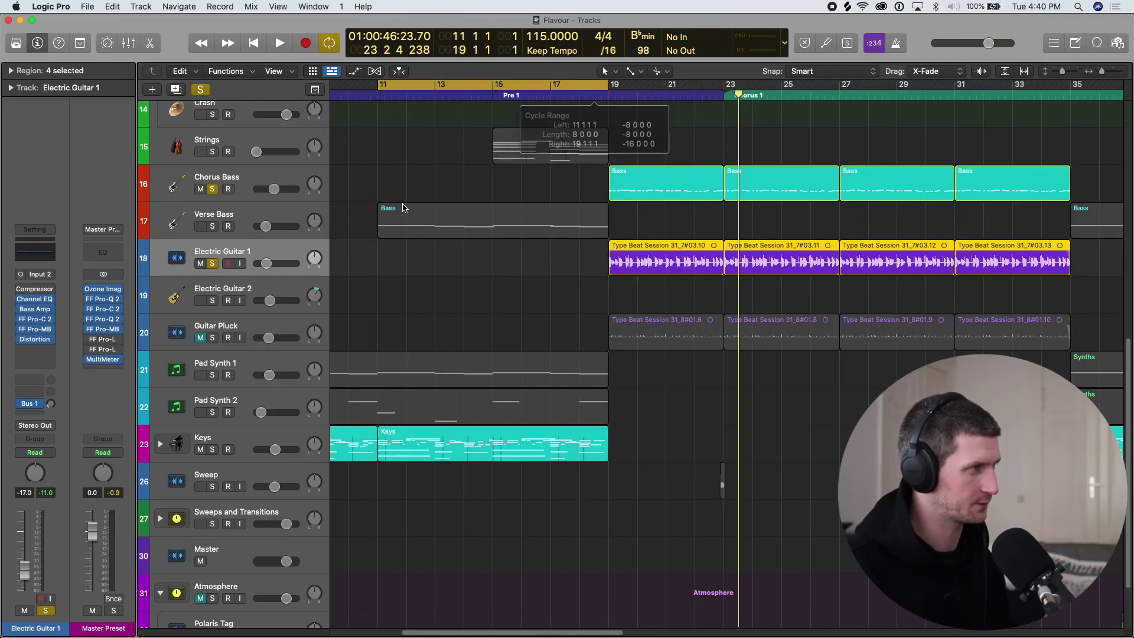
Solo only the Verse Bass and raise its volume to about -4 dB over bars 11–19.
left_click(212, 226)
left_click(214, 189, "alt")
left_click(213, 227)
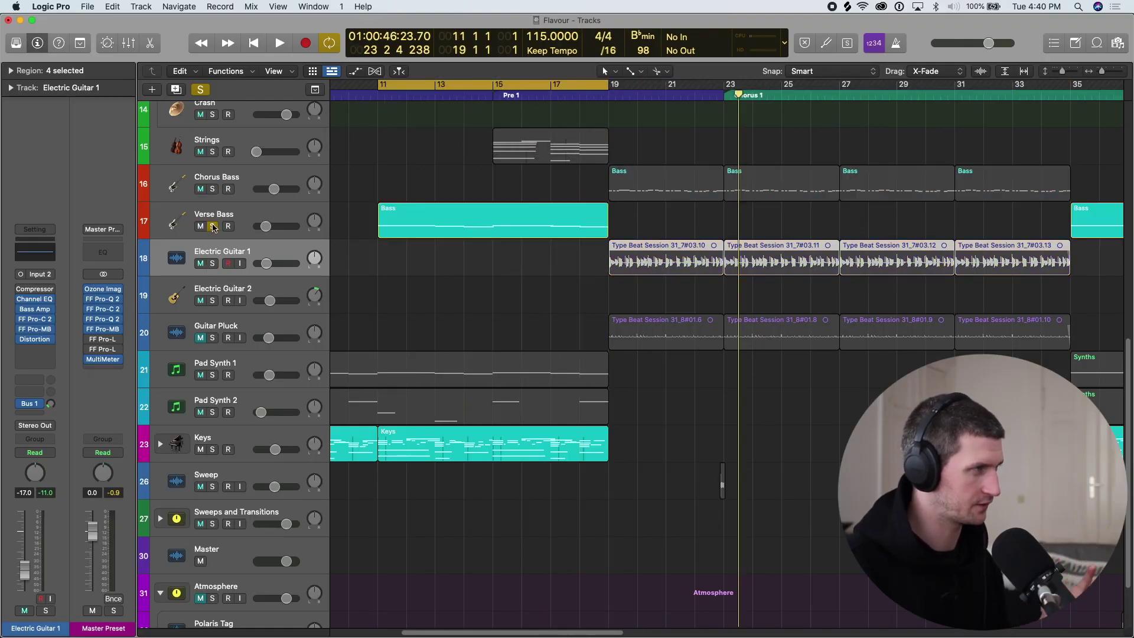
left_click(292, 218)
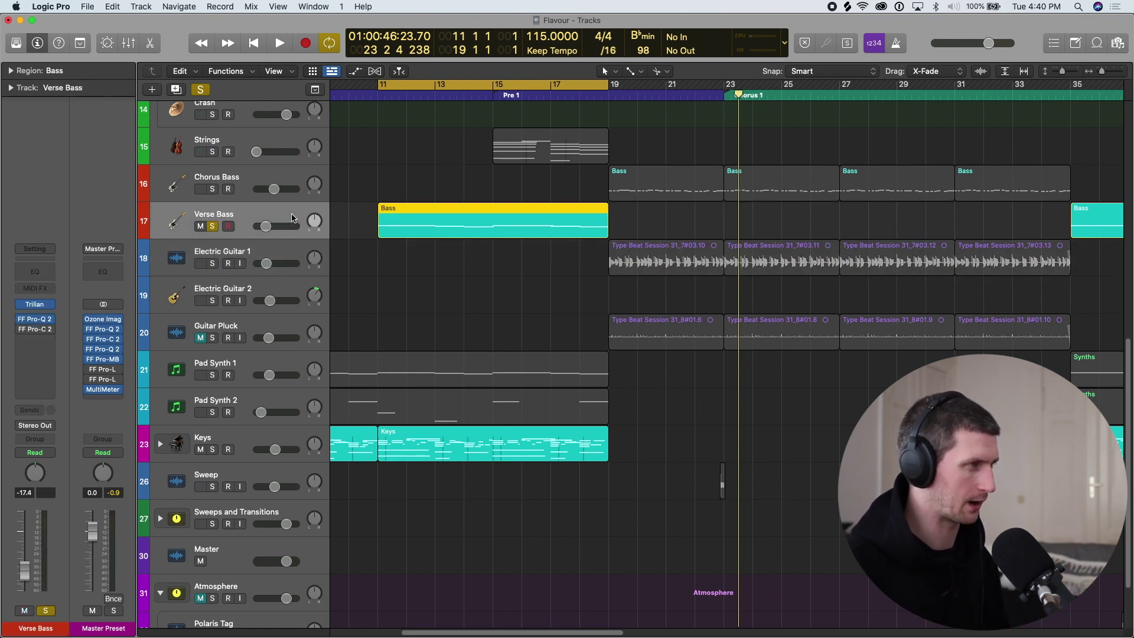
key("space")
left_click_drag(284, 225, 297, 226)
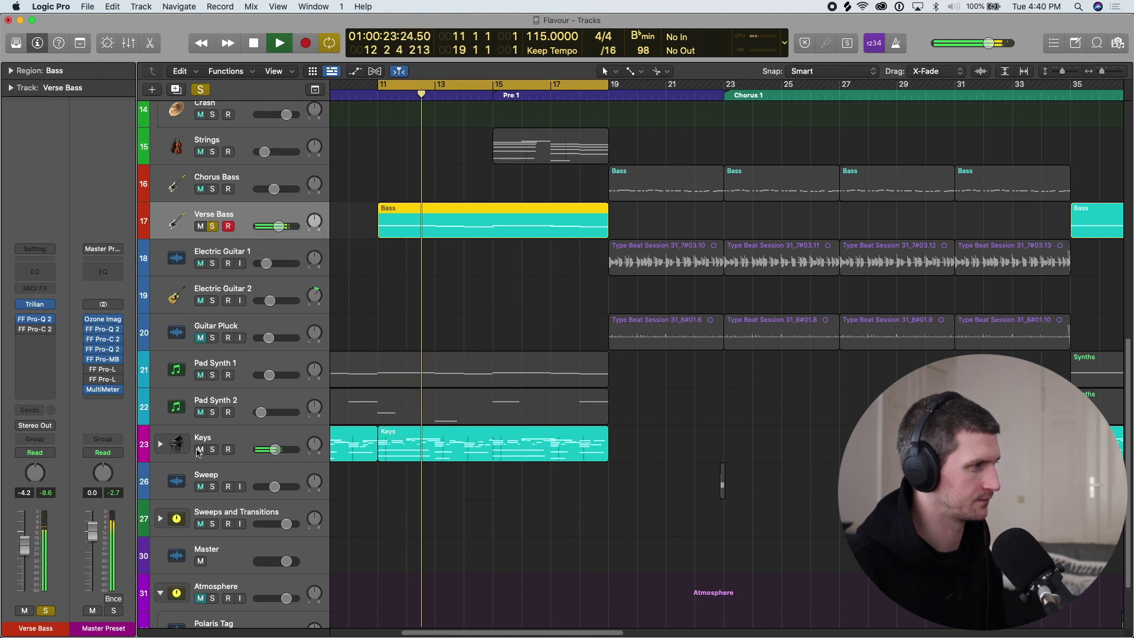
key("space")
key("space")
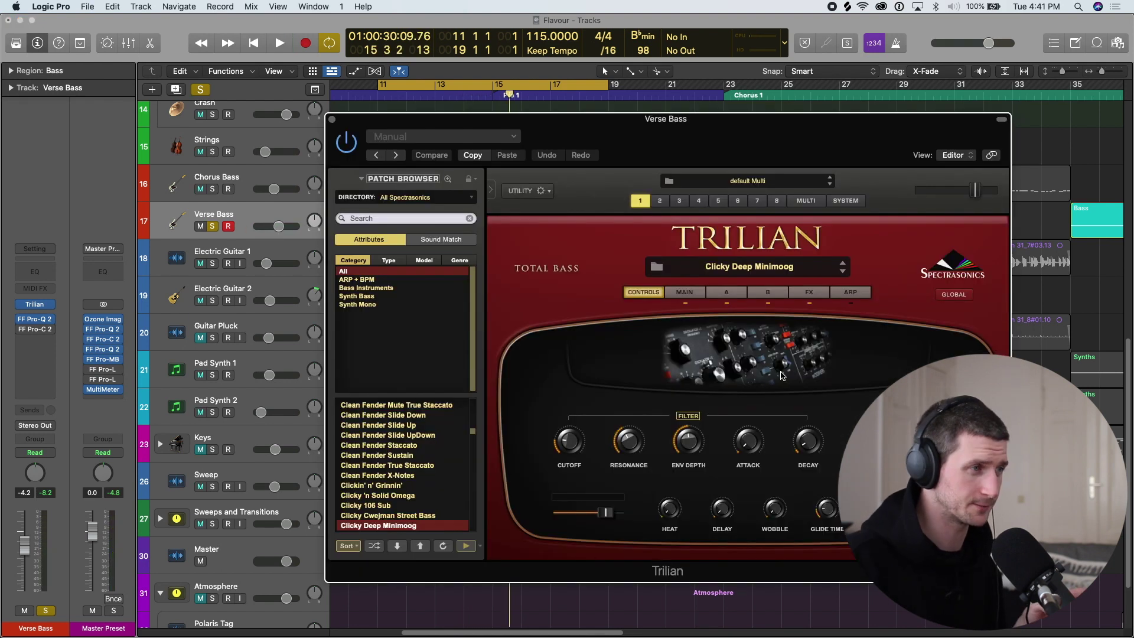
Check Trilian's compressor and limiter FX page, then nudge the Verse Bass up slightly.
left_click(808, 293)
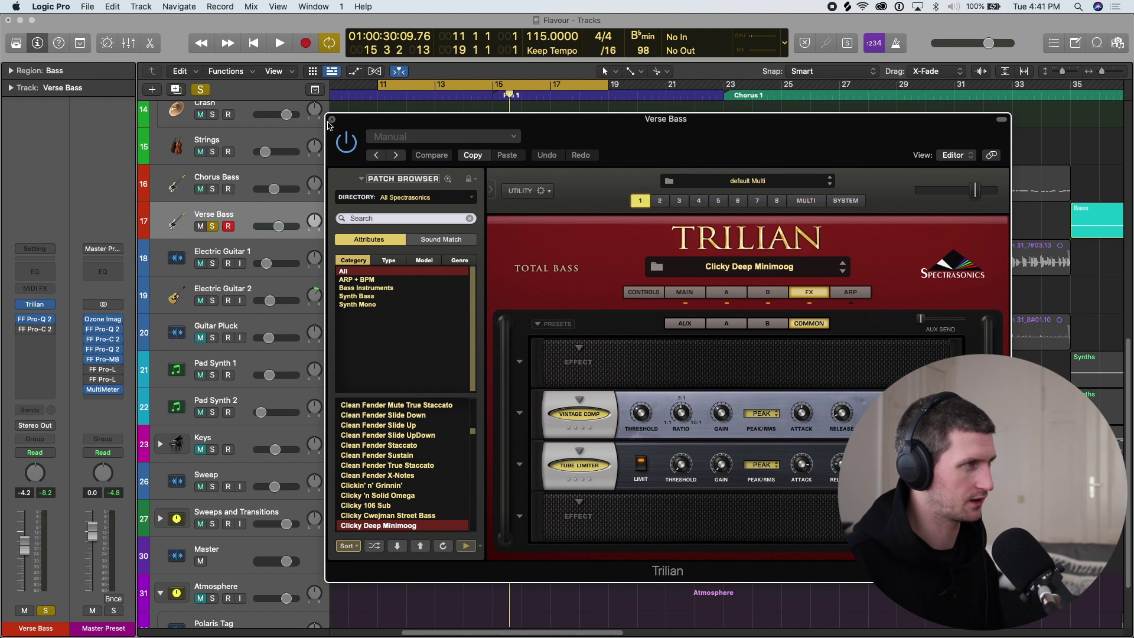
left_click(330, 120)
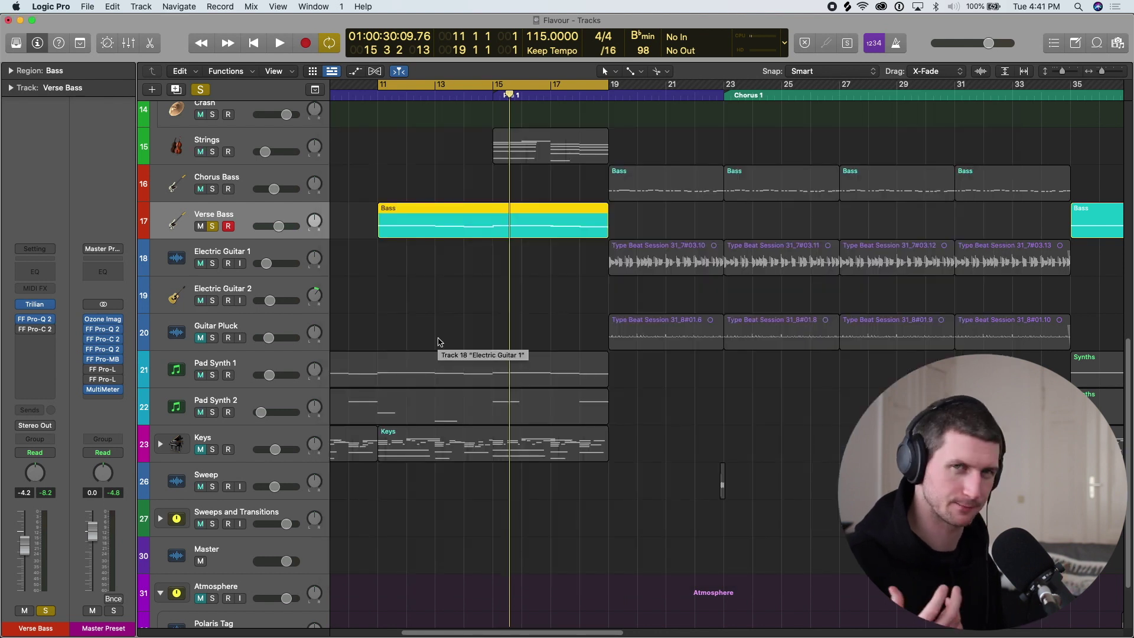
key("space")
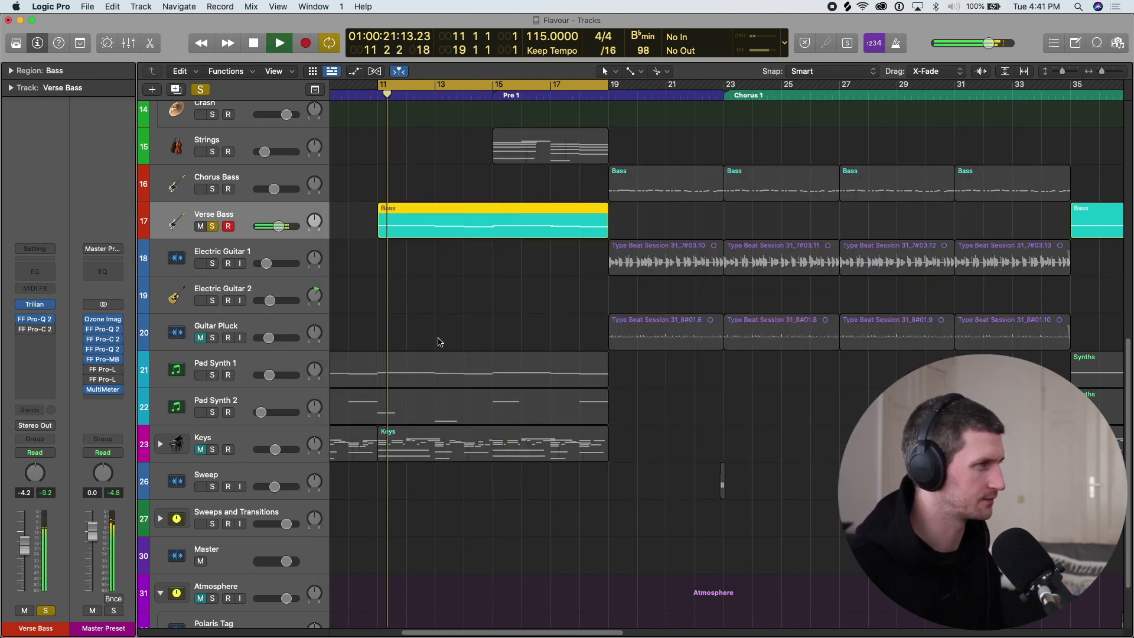
left_click_drag(271, 226, 272, 224)
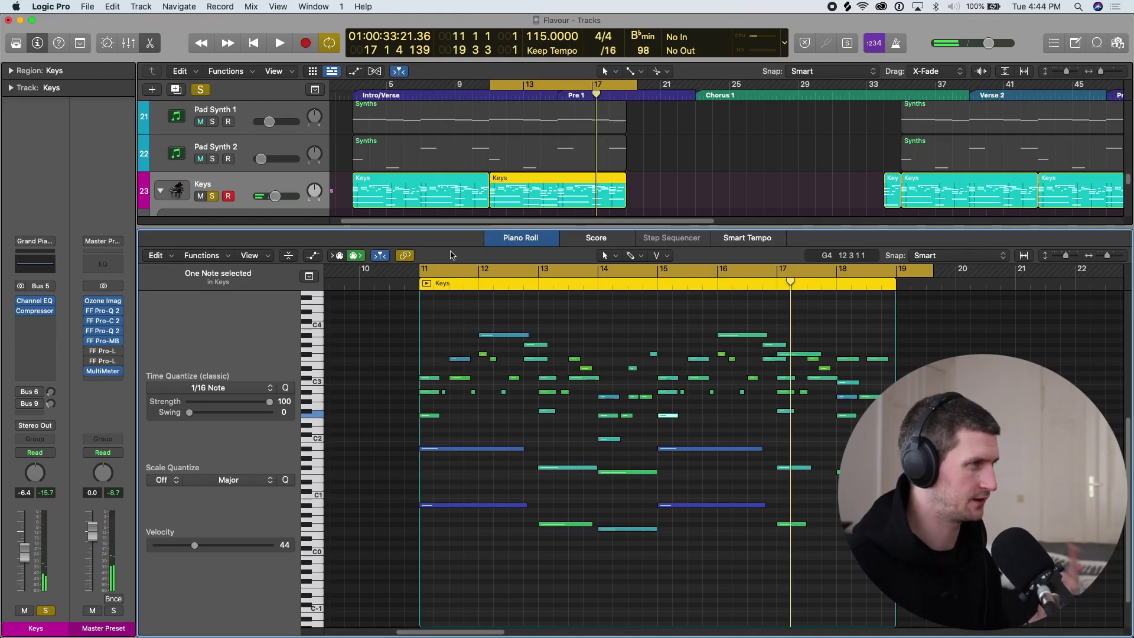
Raise a selected Keys chord note an octave and audition the new voicing.
key("Return")
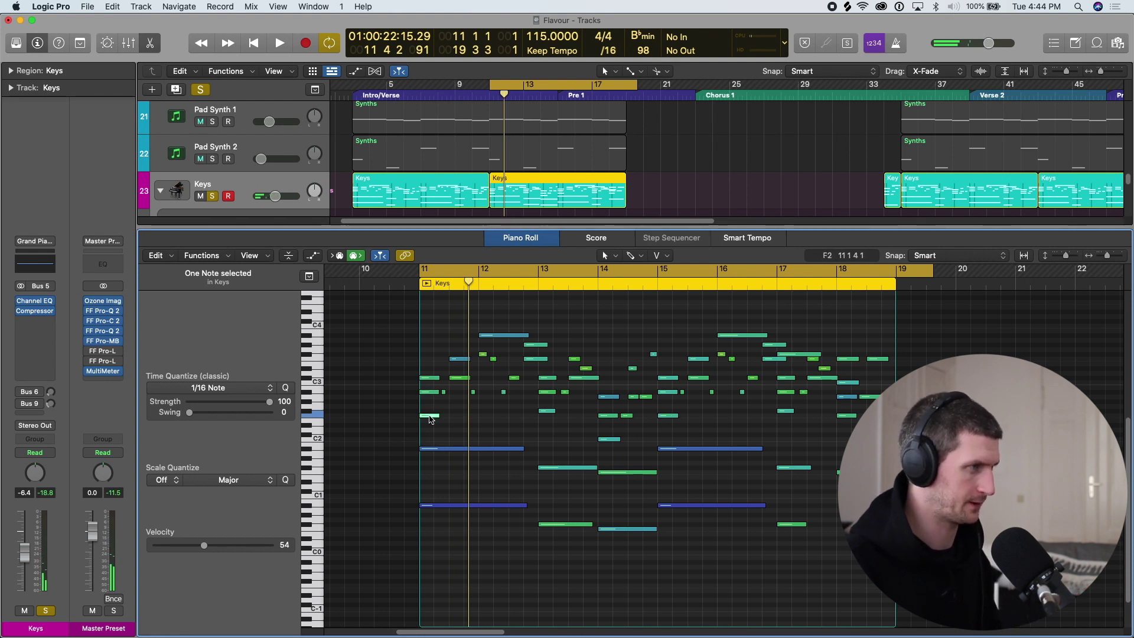
key("alt+shift+Up")
key("space")
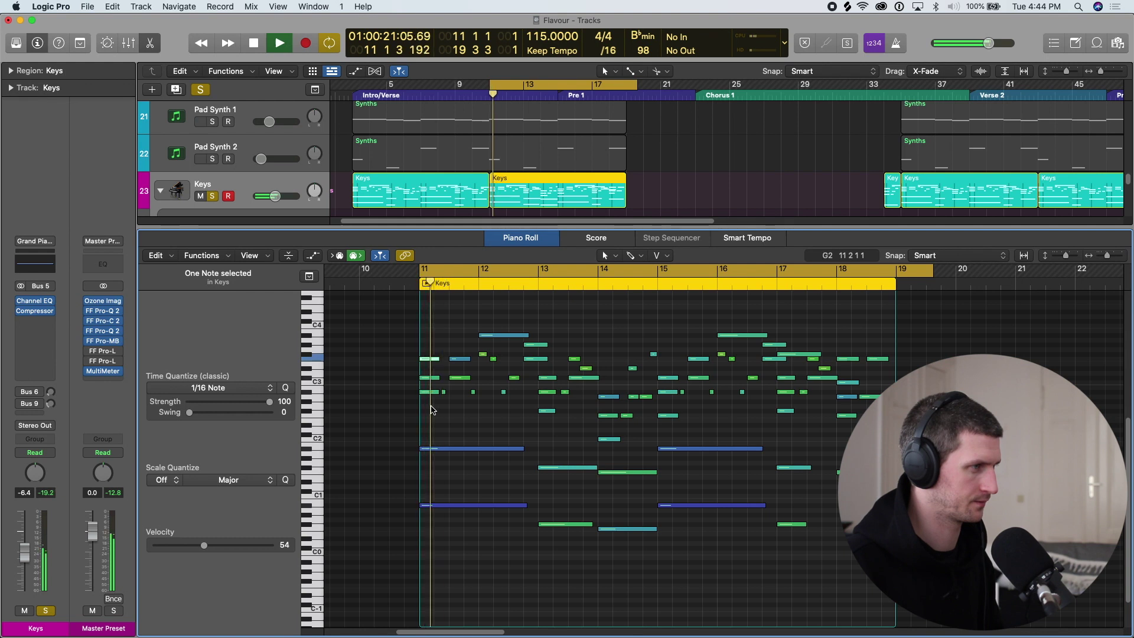
key("space")
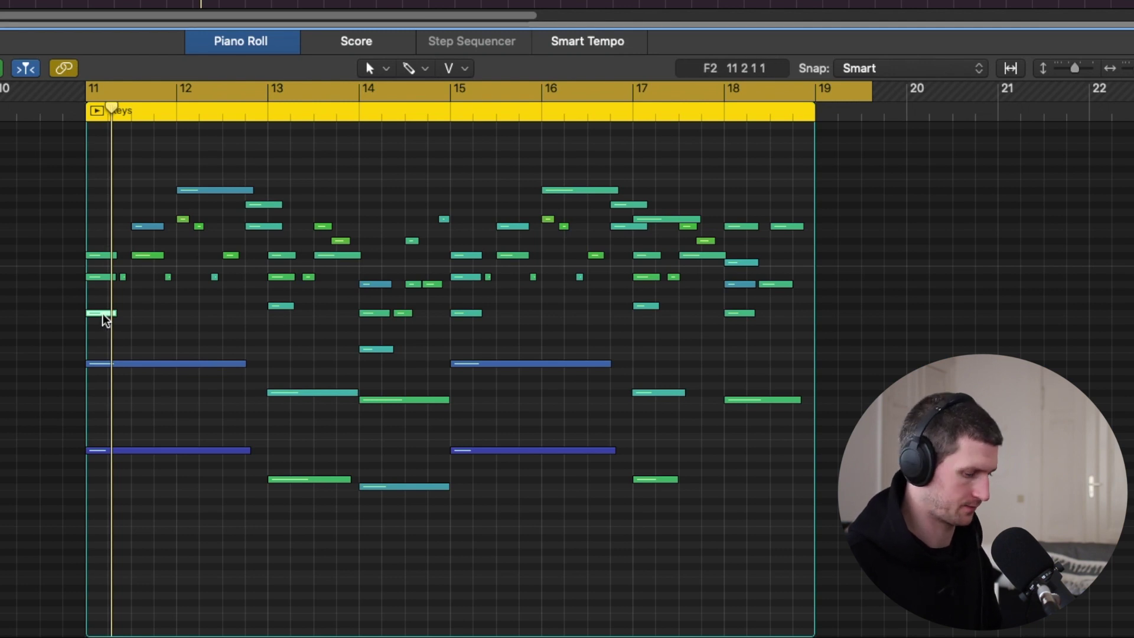
mouse_move(105, 318)
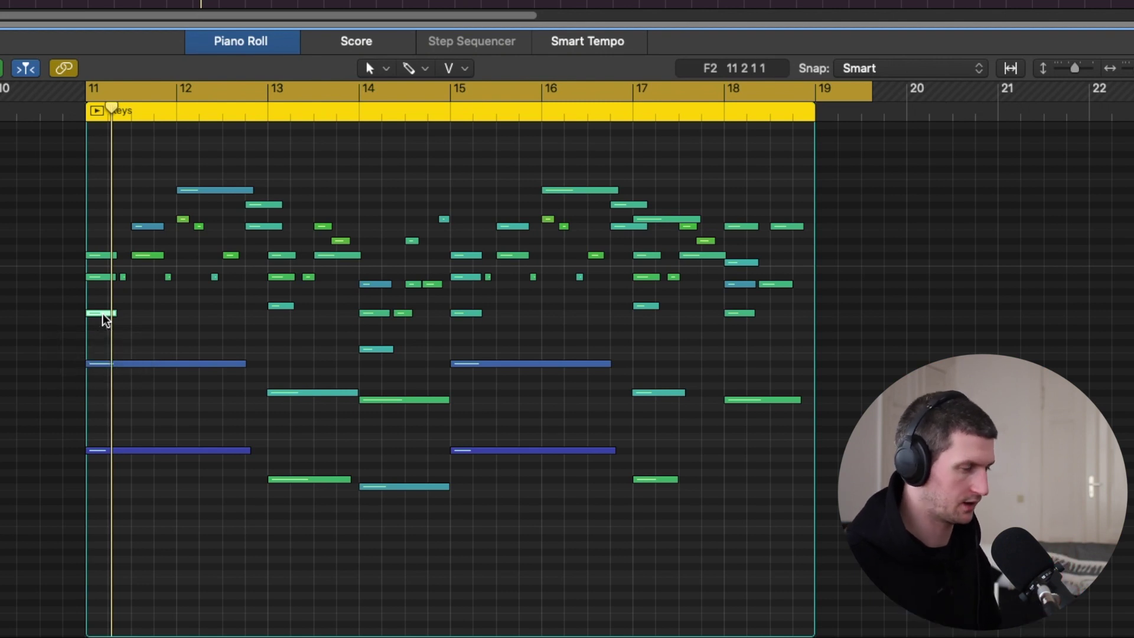
key("alt+shift+Up")
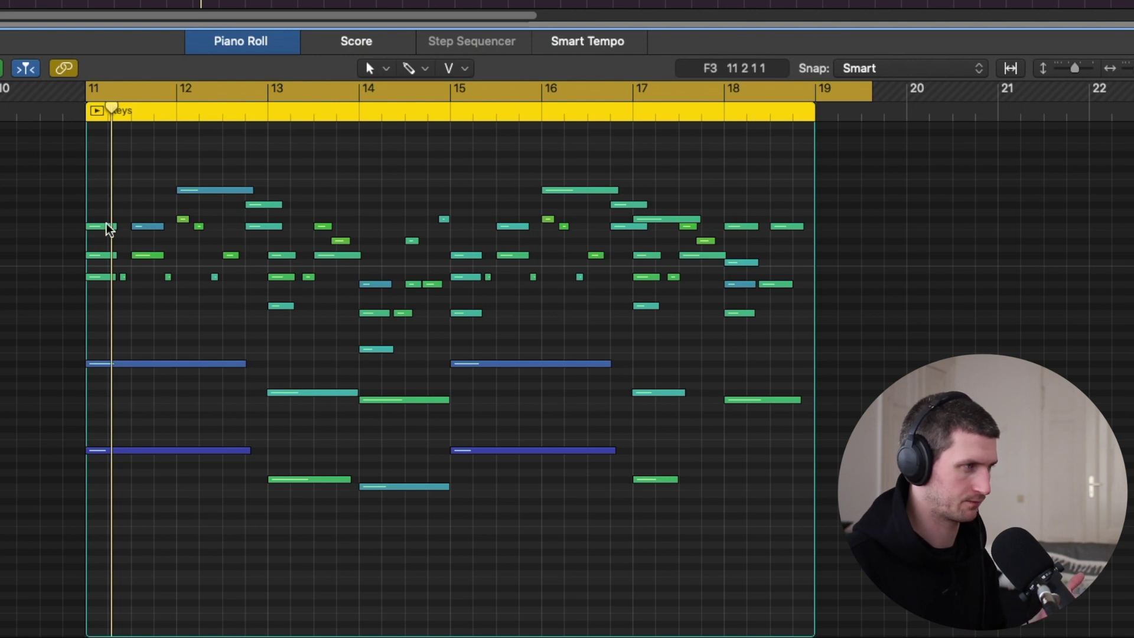
key("alt+shift+Down")
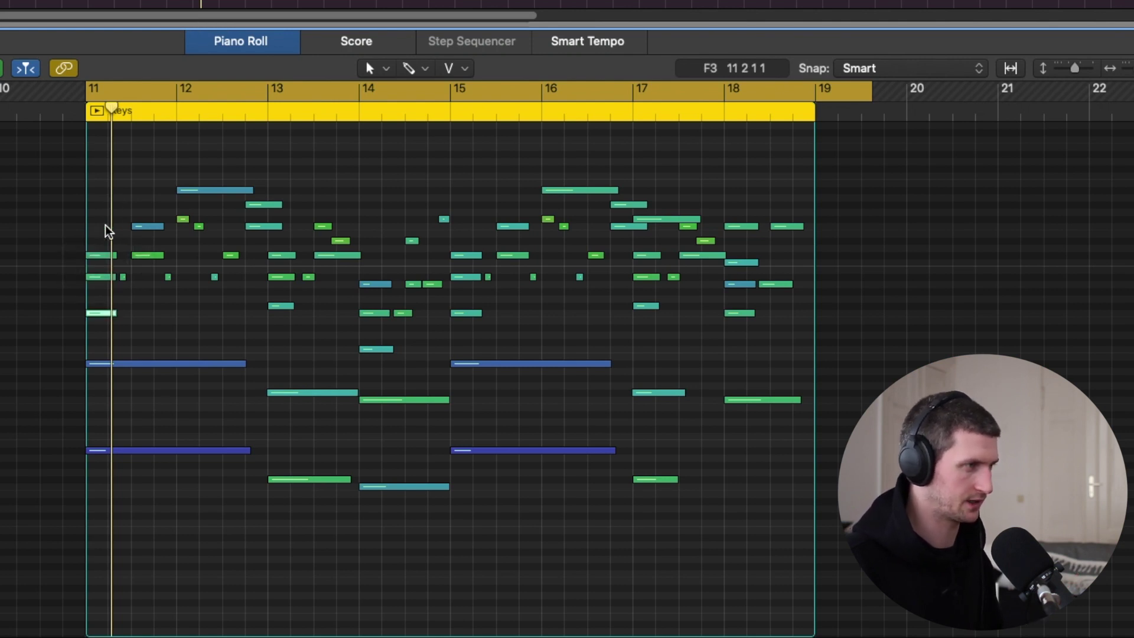
Shift the next bar-11 chord note up and down by octaves to form an inversion.
left_click(145, 228)
key("alt+shift+Down")
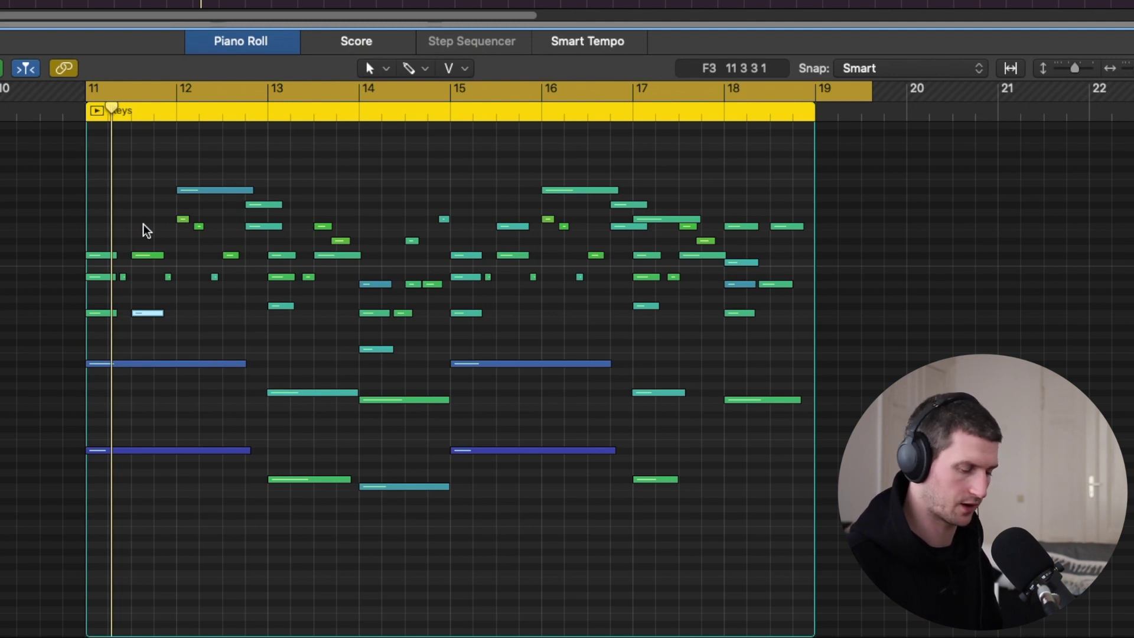
key("alt+shift+Up")
key("alt+shift+Up")
key("alt+shift+Down")
key("alt+shift+Down")
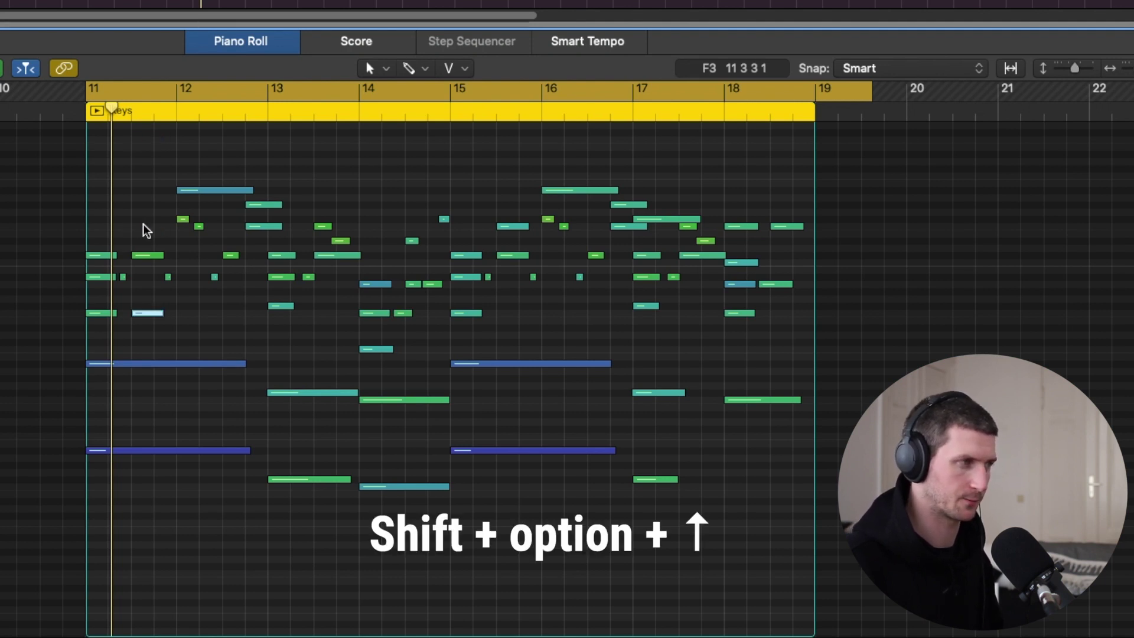
key("alt+shift+Down")
key("alt+shift+Up")
key("alt+shift+Up")
key("alt+shift+Down")
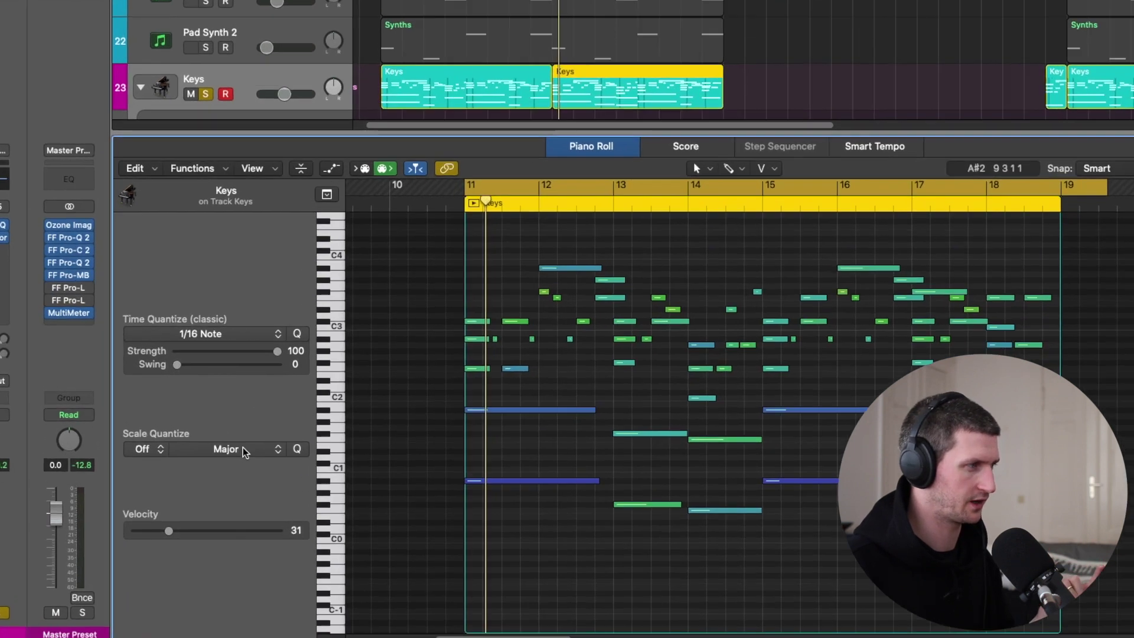
Set the Keys region's Scale Quantize to Natural Minor with root Bb.
left_click(244, 449)
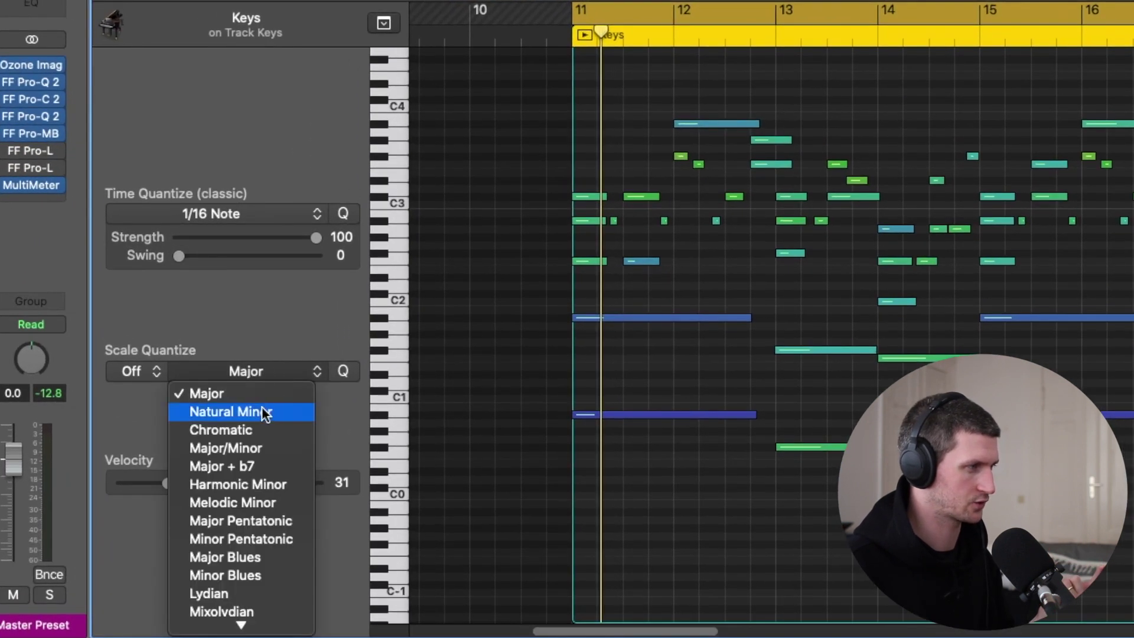
left_click(236, 478)
left_click(156, 382)
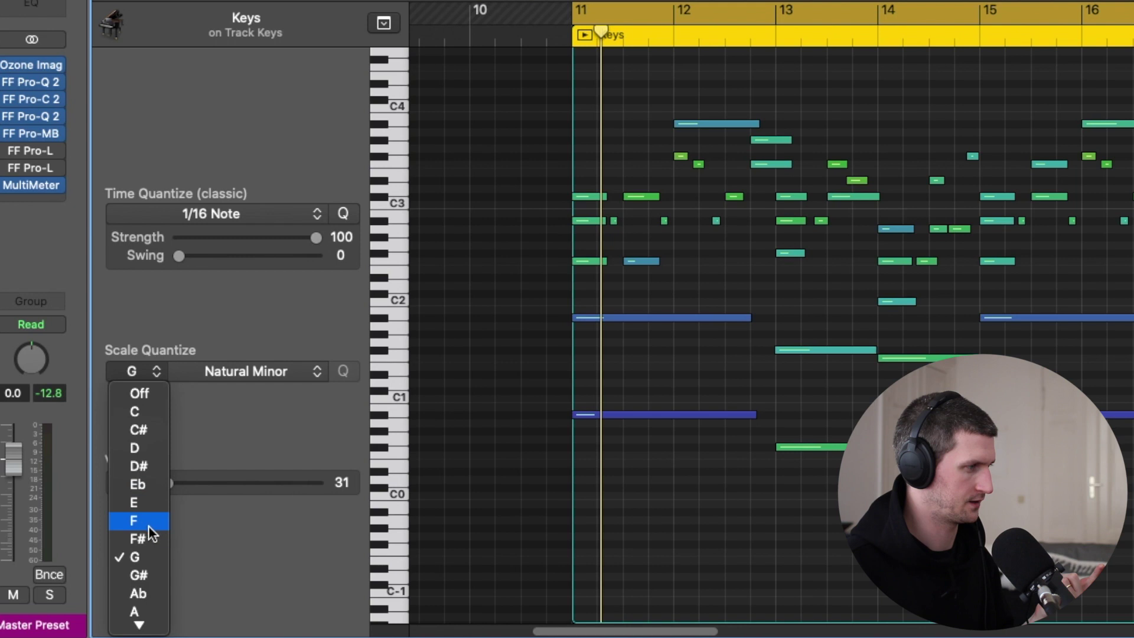
left_click(142, 602)
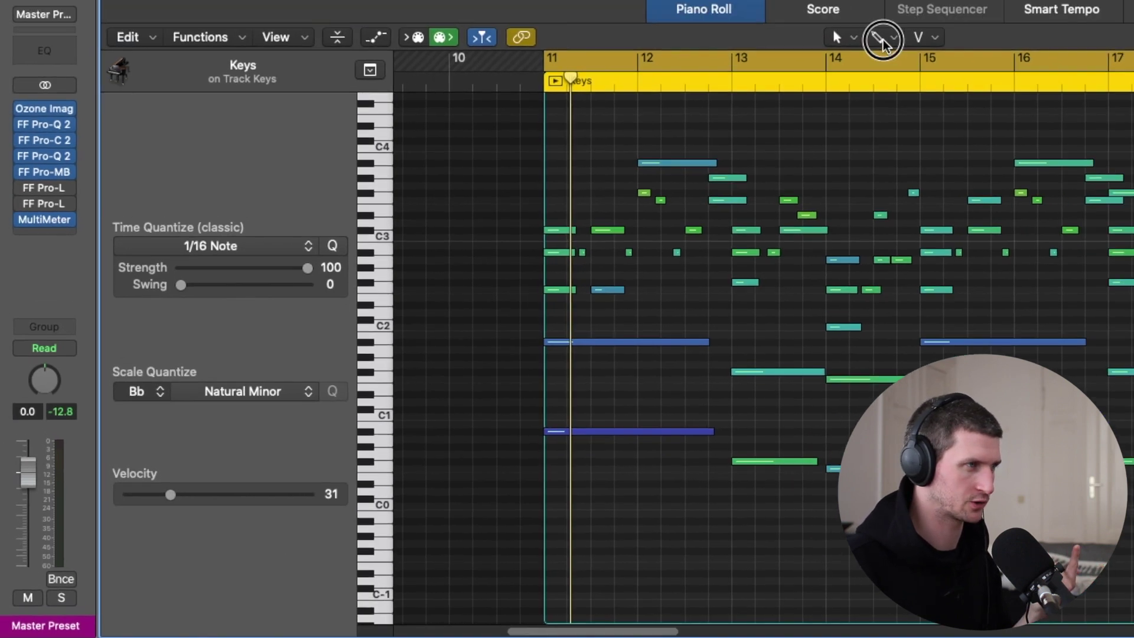
Switch the left-click tool to the Brush Tool and zoom in around the playhead.
left_click(714, 155)
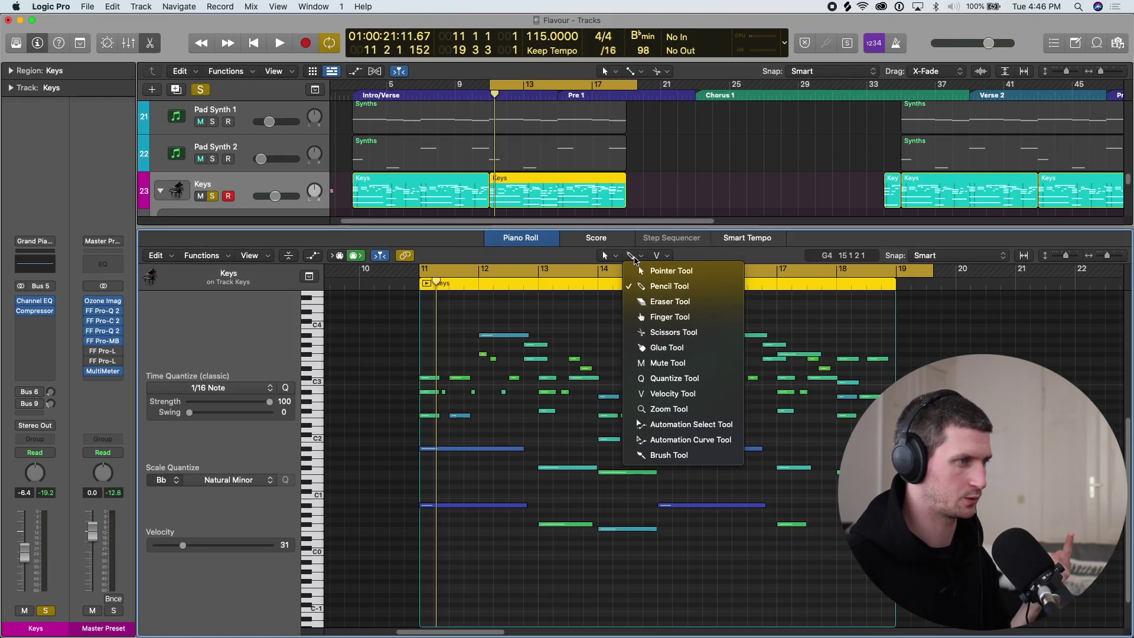
left_click(671, 454)
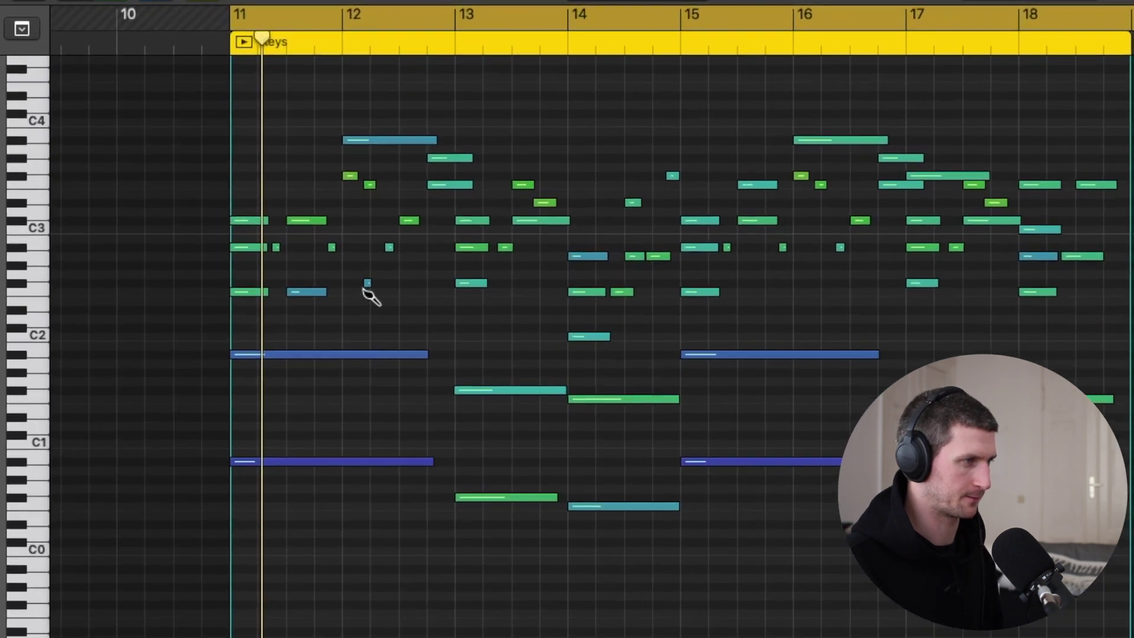
key("super+Right")
left_click(539, 349)
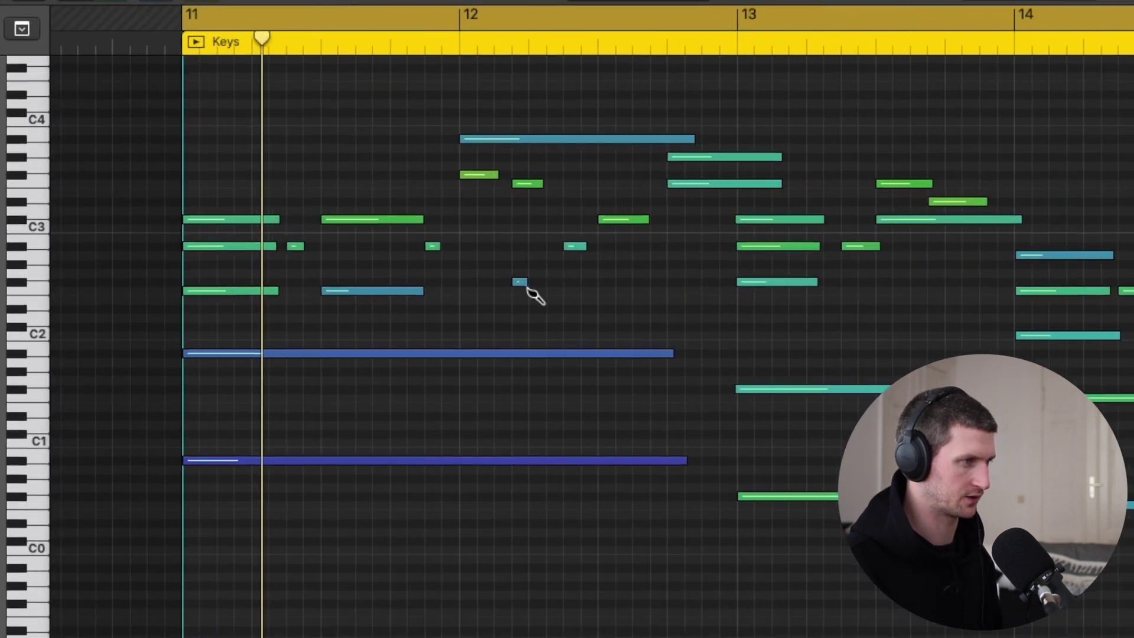
scroll(552, 355, "down", 2)
key("super+Down")
scroll(527, 293, "up", 3)
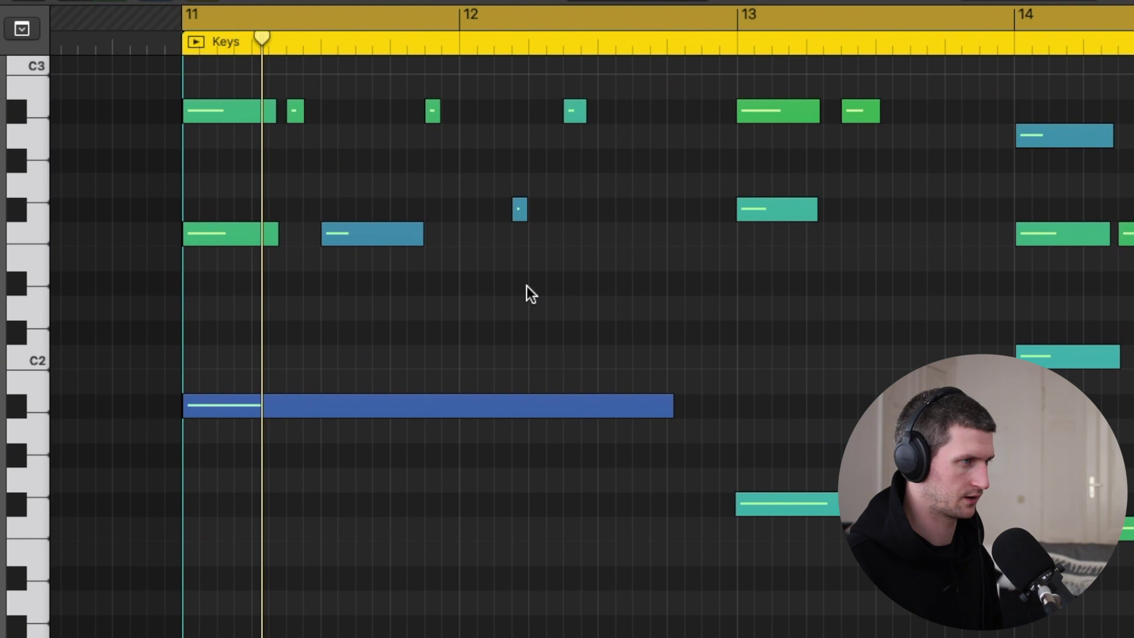
key("super+Right")
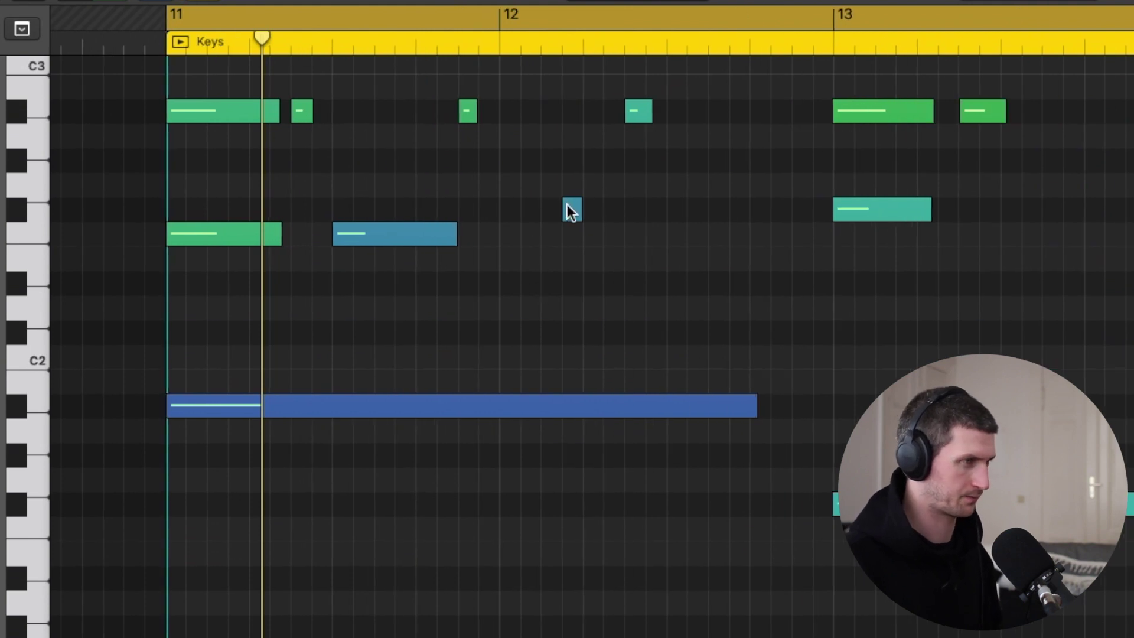
left_click(573, 235)
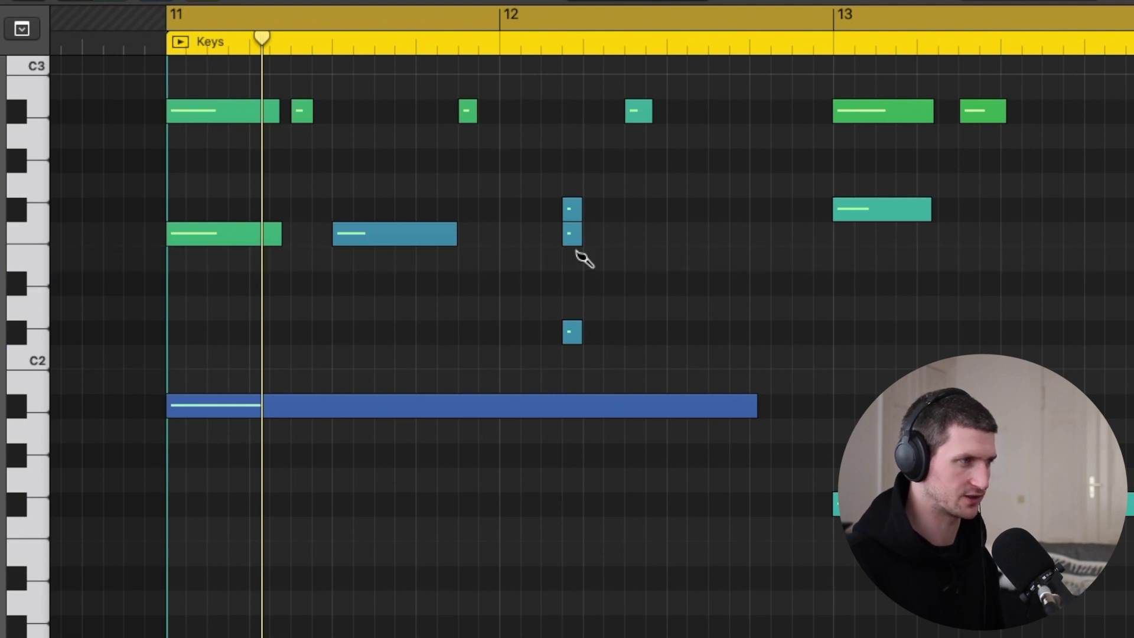
left_click_drag(580, 362, 556, 177)
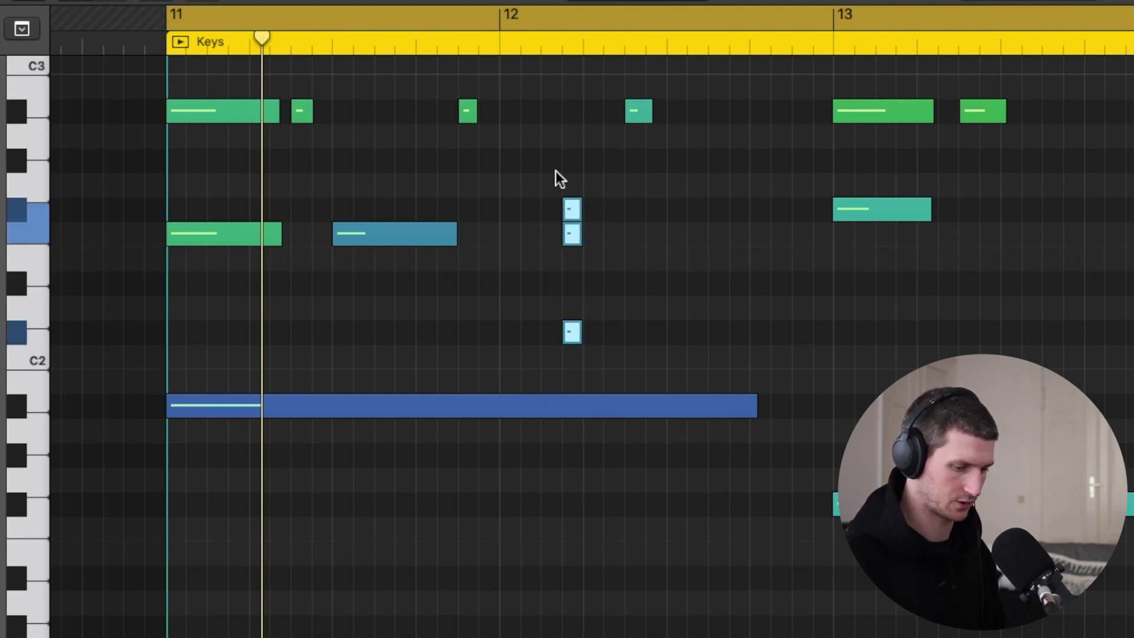
key("Delete")
scroll(534, 266, "up", 2)
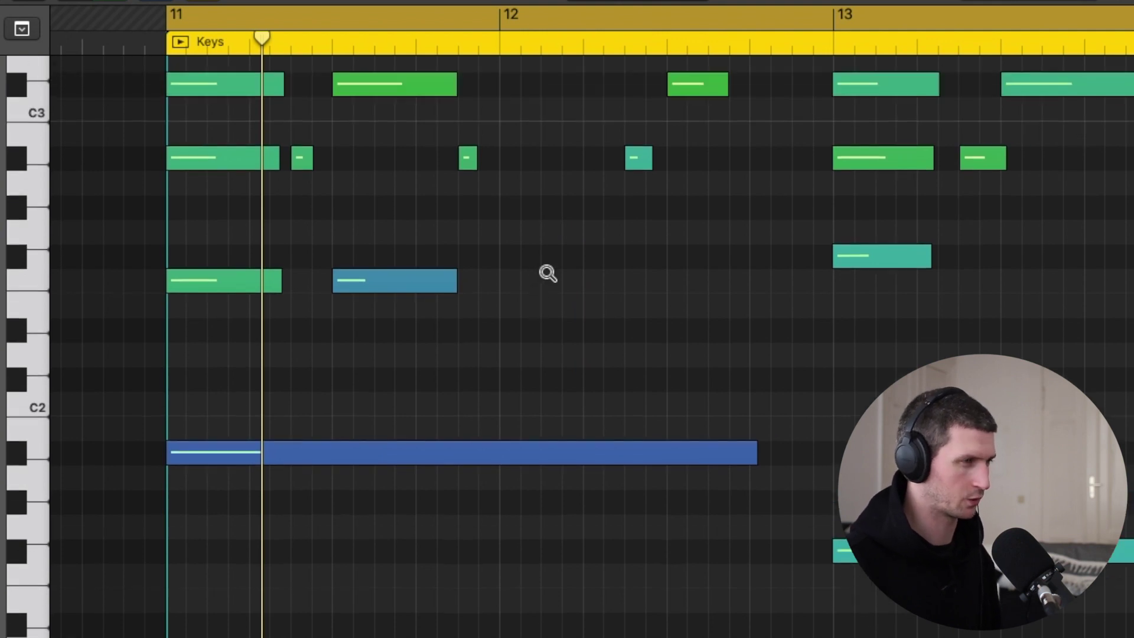
left_click(541, 268, "ctrl+alt")
scroll(532, 265, "down", 1)
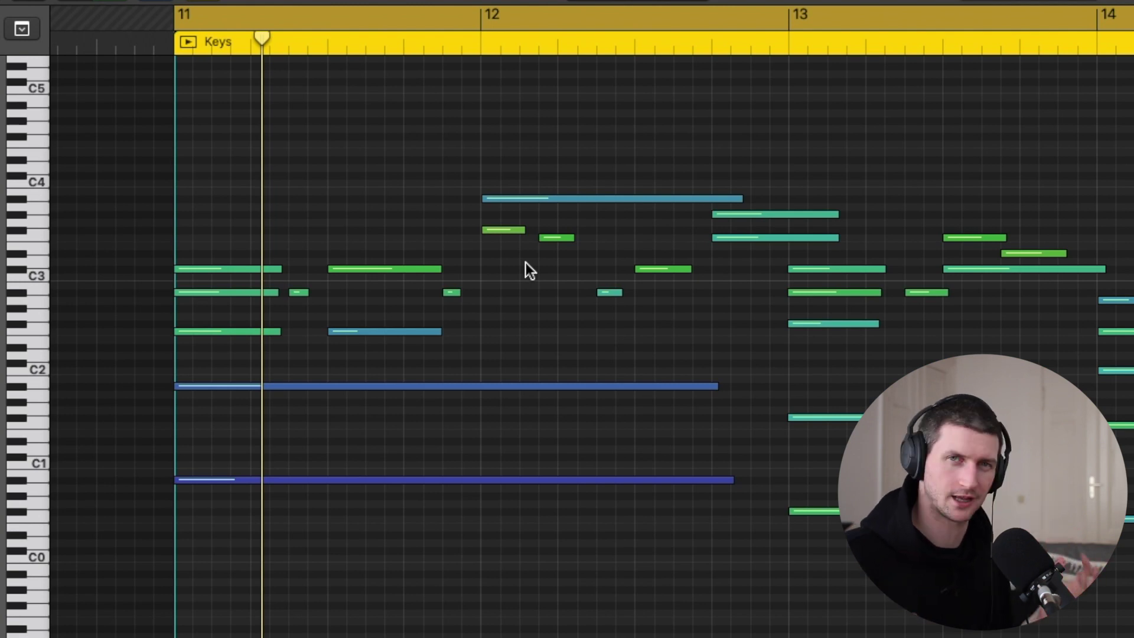
Zoom out to bars 11–16, turn off the cycle range, and stop playback.
key("super+Left")
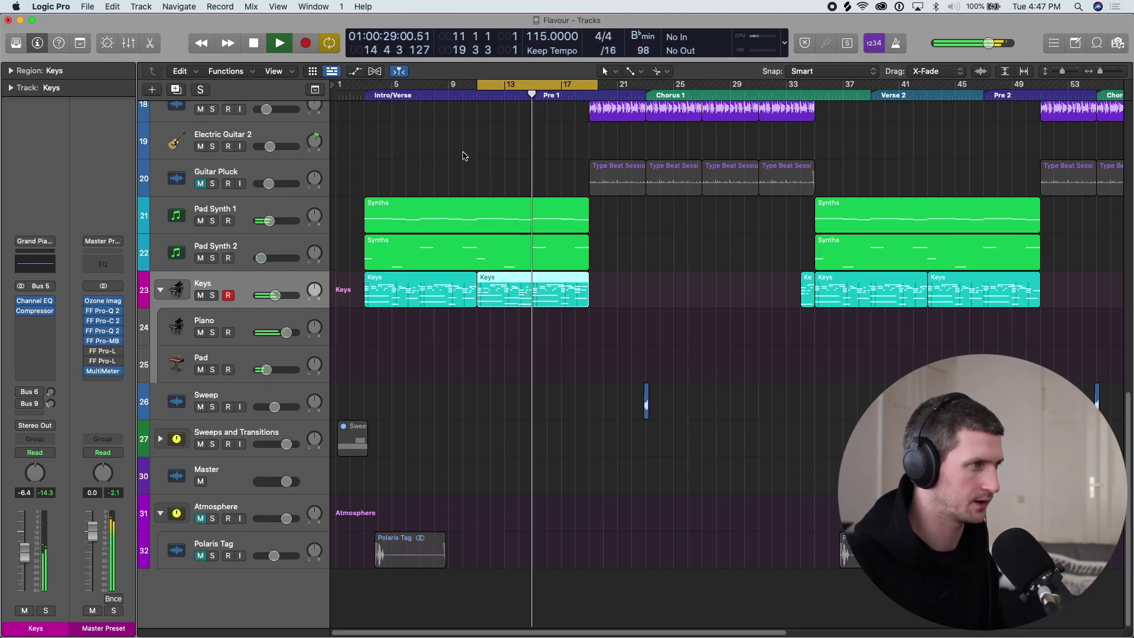
key("c")
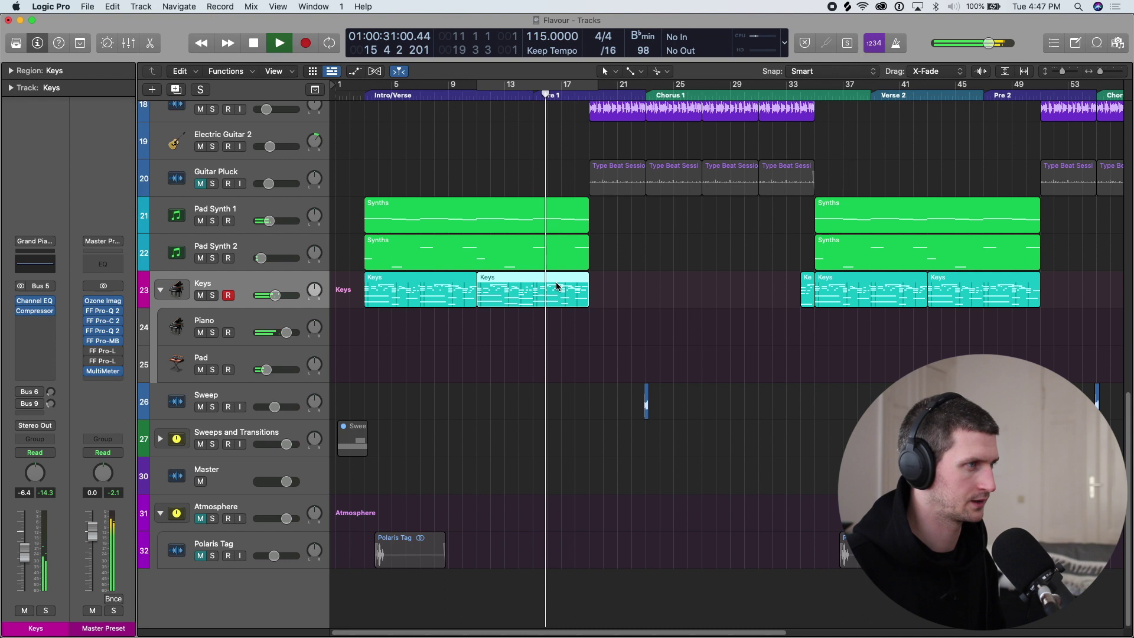
scroll(511, 230, "up", 4)
key("space")
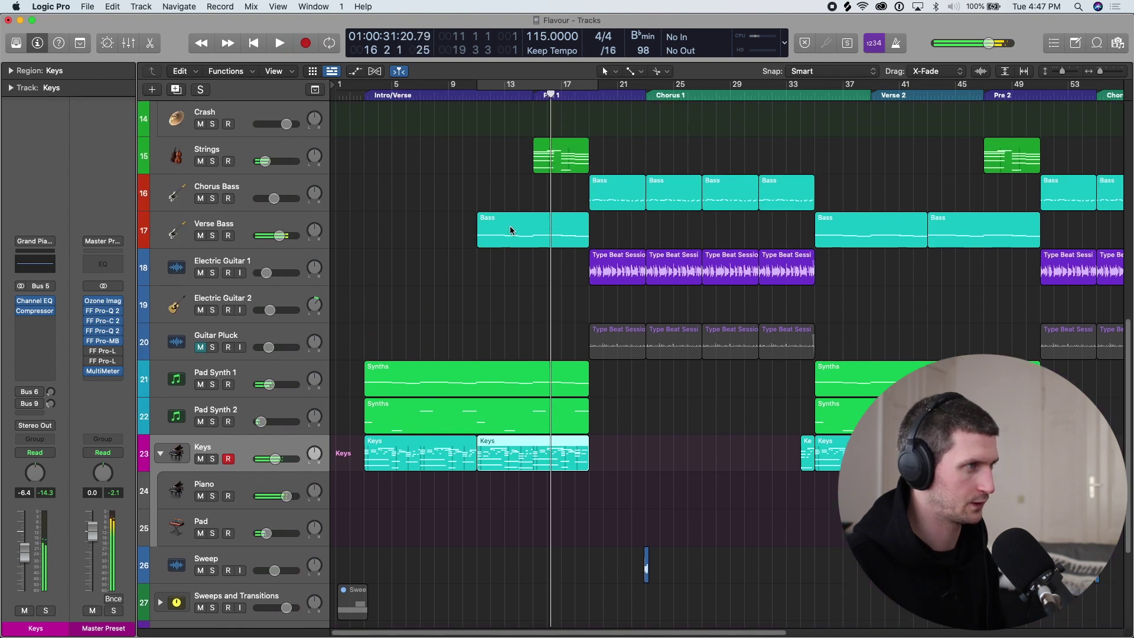
Audition Strings and Keys soloed from the start of Pre 1, then clear all solos.
left_click(214, 162)
left_click(534, 96)
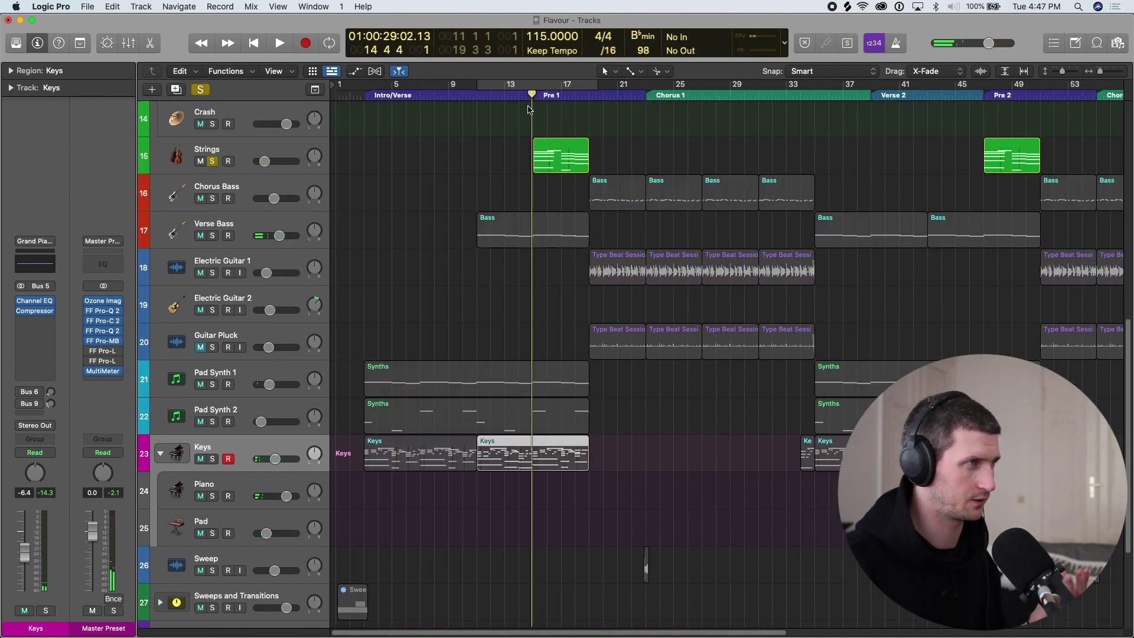
left_click(535, 95)
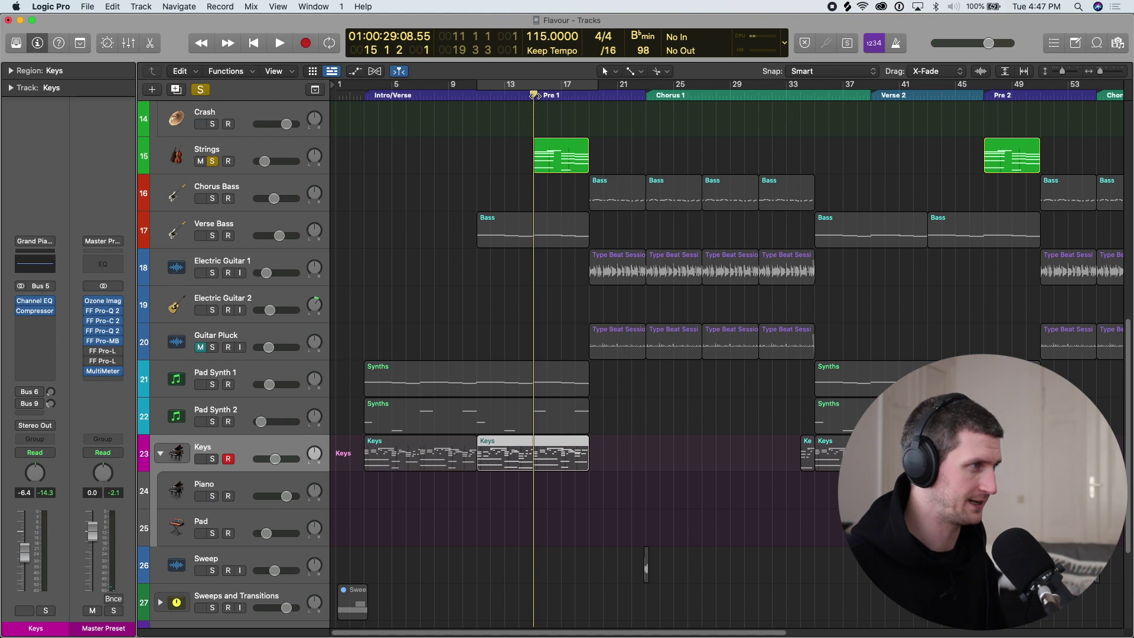
left_click(212, 460)
key("space")
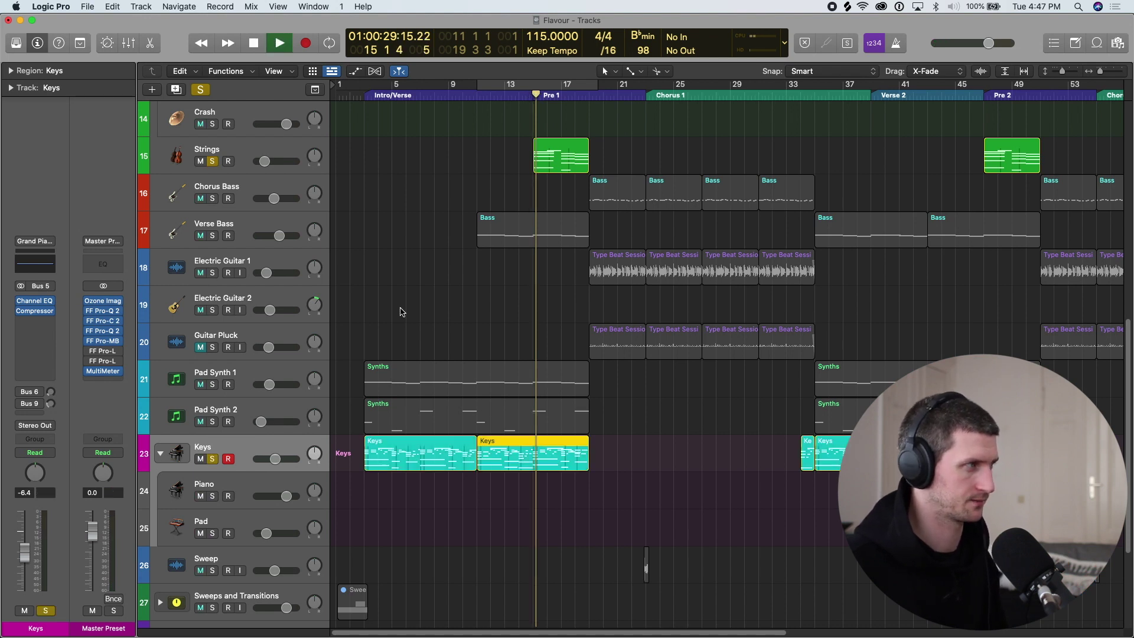
left_click(201, 90)
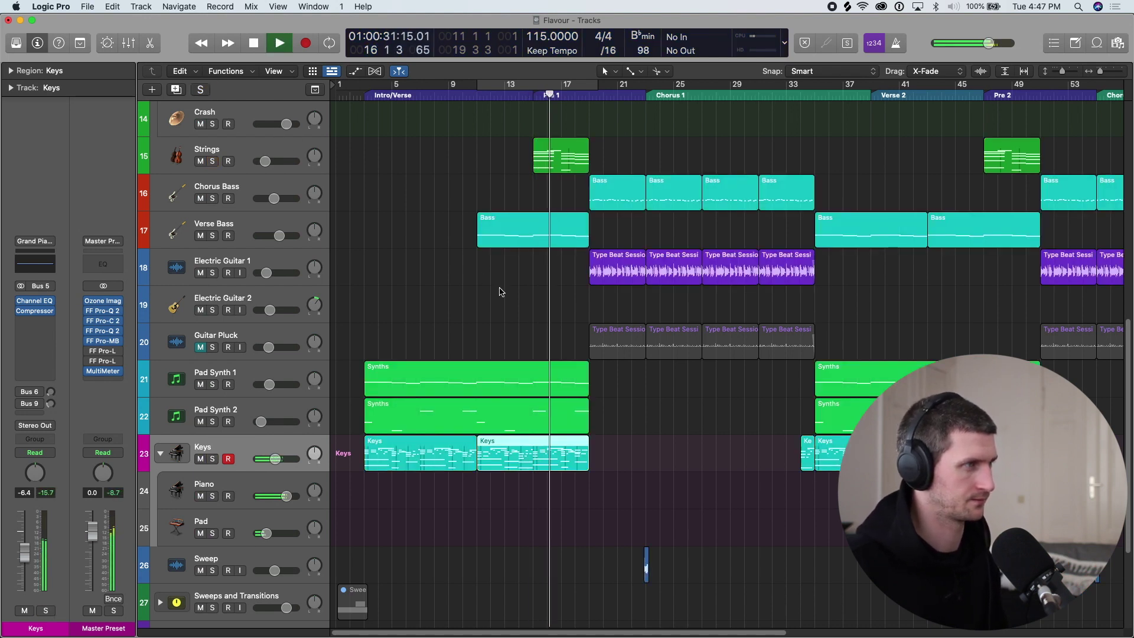